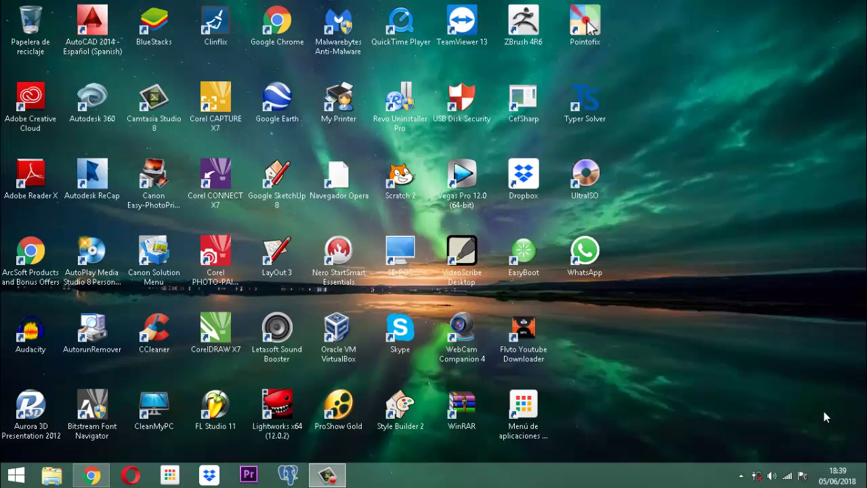
Step: Open Vet Project from D:\documentos 2017\software veterinarias and close its welcome form
{"action": "left_click", "coordinate": [53, 475]}
{"action": "left_click", "coordinate": [520, 191]}
{"action": "double_click", "coordinate": [521, 191]}
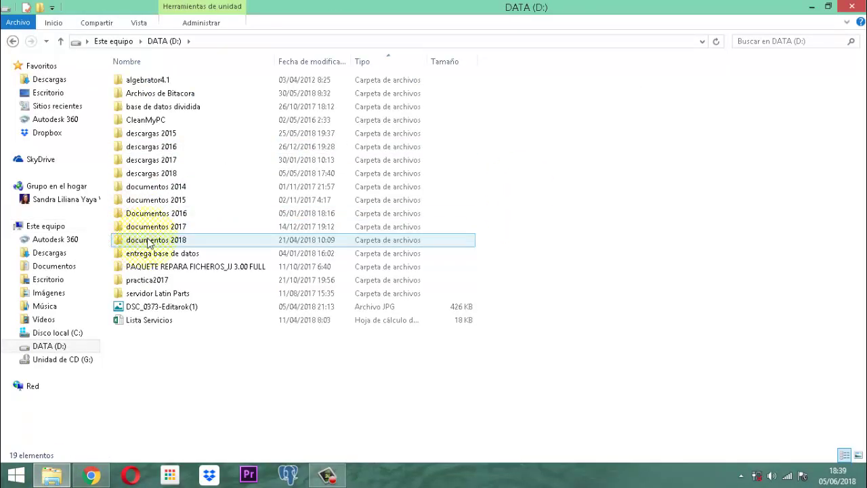
{"action": "double_click", "coordinate": [162, 227]}
{"action": "double_click", "coordinate": [166, 187]}
{"action": "double_click", "coordinate": [156, 242]}
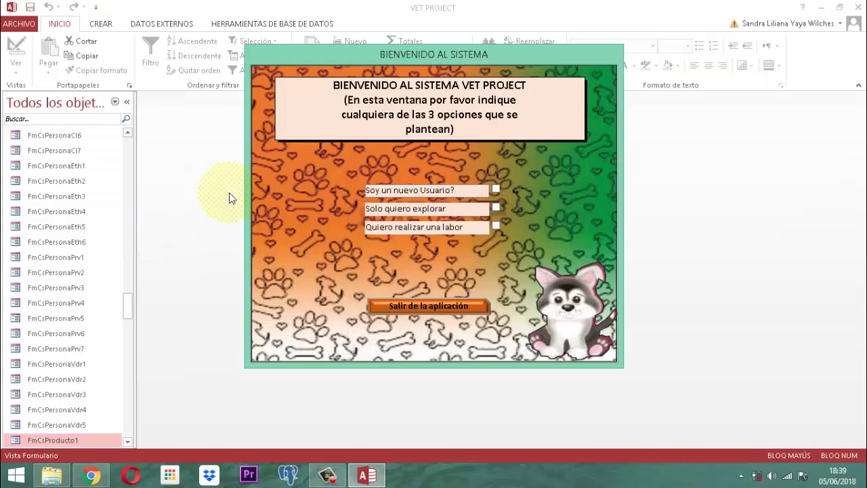
{"action": "right_click", "coordinate": [417, 59]}
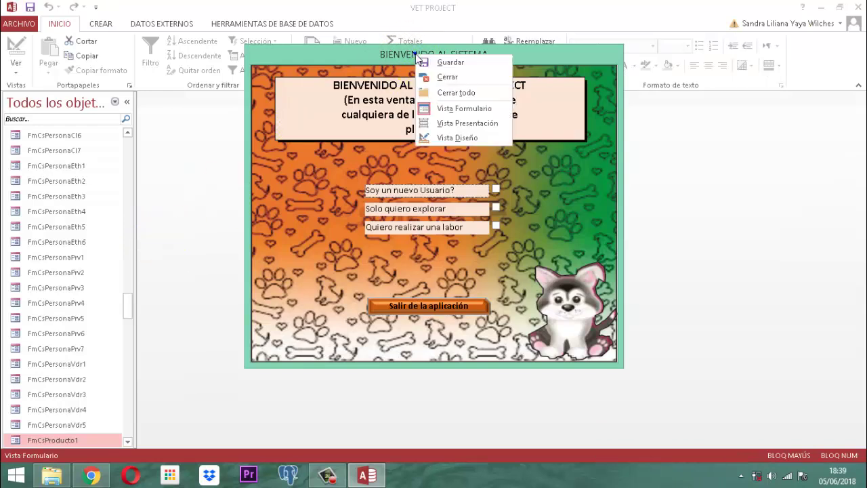
{"action": "left_click", "coordinate": [442, 79]}
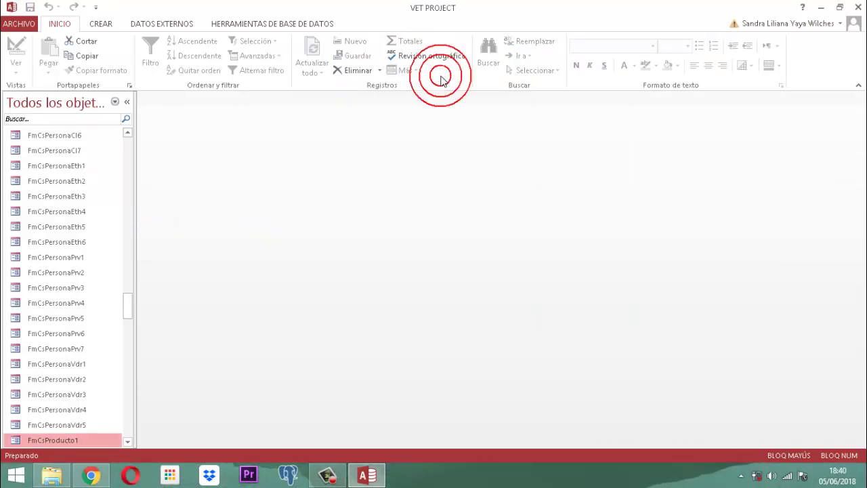
Step: Search the navigation pane for FMCSPRODUCT to list the FmCsProducto1 form
{"action": "left_click", "coordinate": [33, 117]}
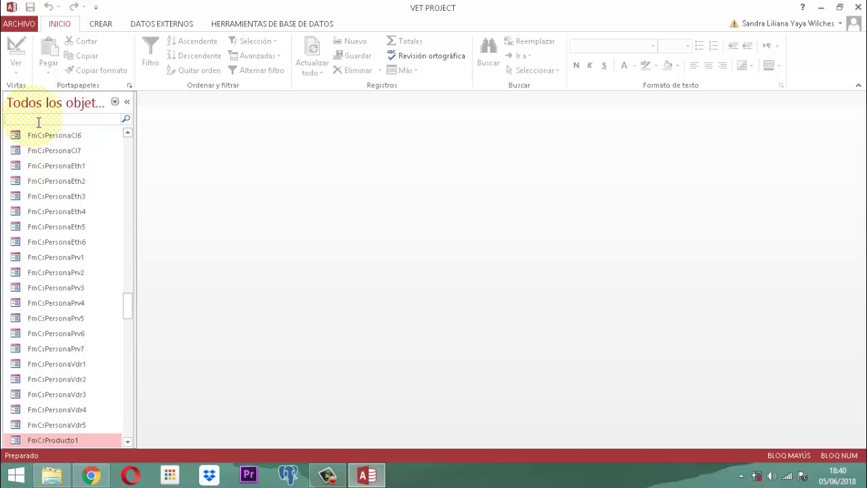
{"action": "type", "text": "F"}
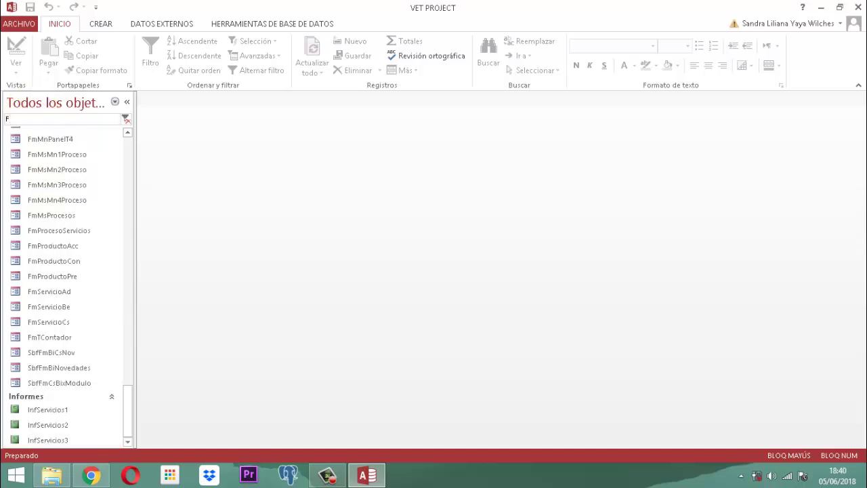
{"action": "type", "text": "MCS"}
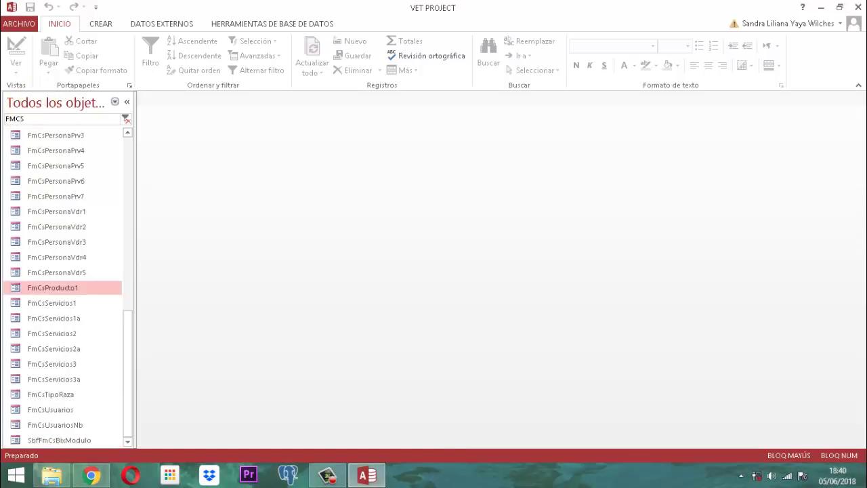
{"action": "type", "text": "PRODUCTO1"}
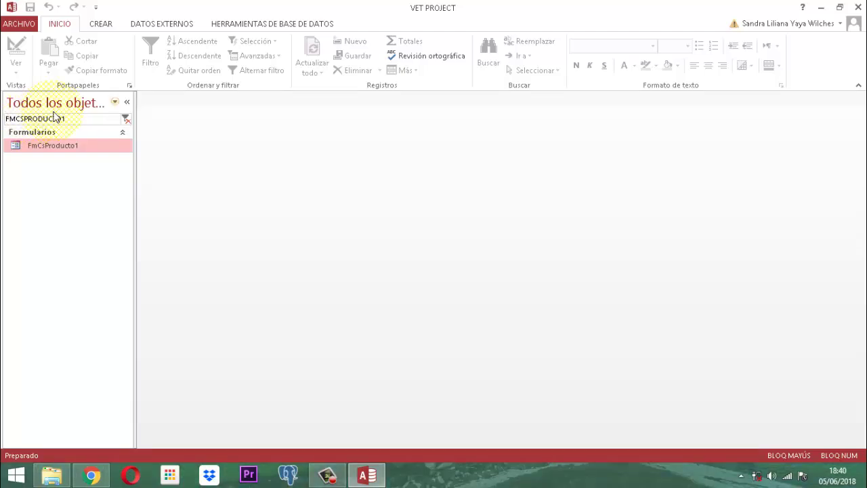
Step: Copy and paste FmCsProducto1 as a new form named FmCsProducto2
{"action": "right_click", "coordinate": [69, 147]}
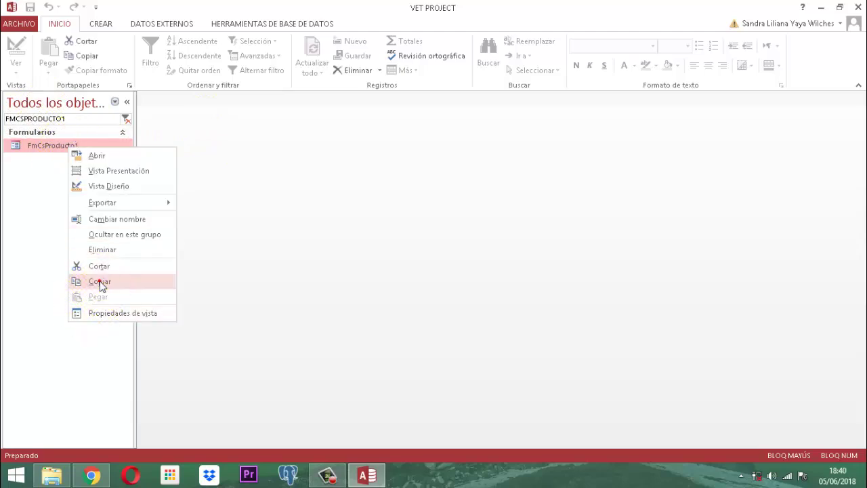
{"action": "left_click", "coordinate": [99, 282]}
{"action": "right_click", "coordinate": [59, 147]}
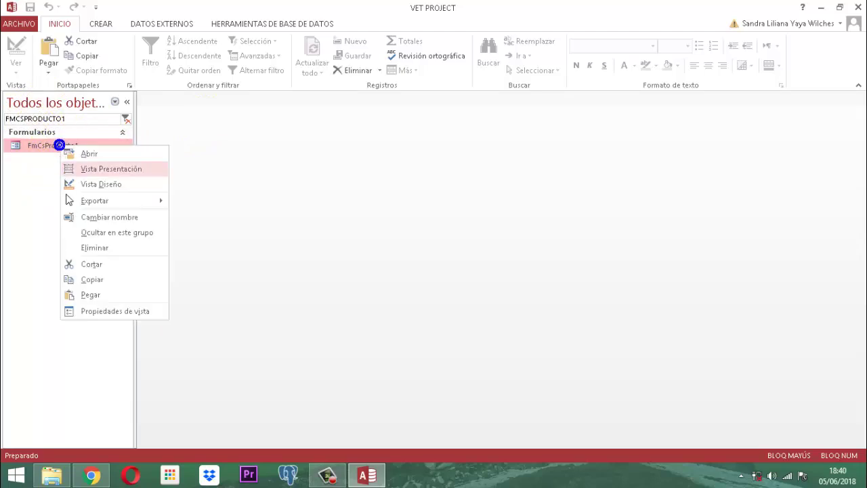
{"action": "left_click", "coordinate": [92, 297]}
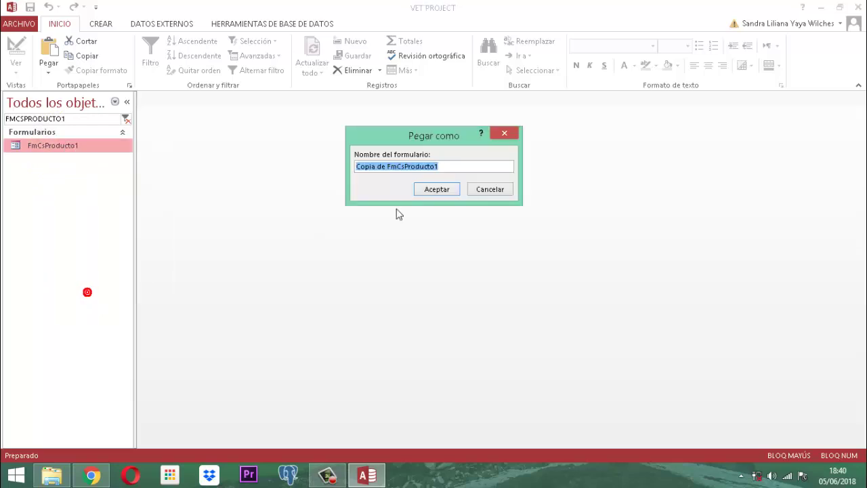
{"action": "left_click", "coordinate": [469, 166]}
{"action": "key", "text": "BackSpace"}
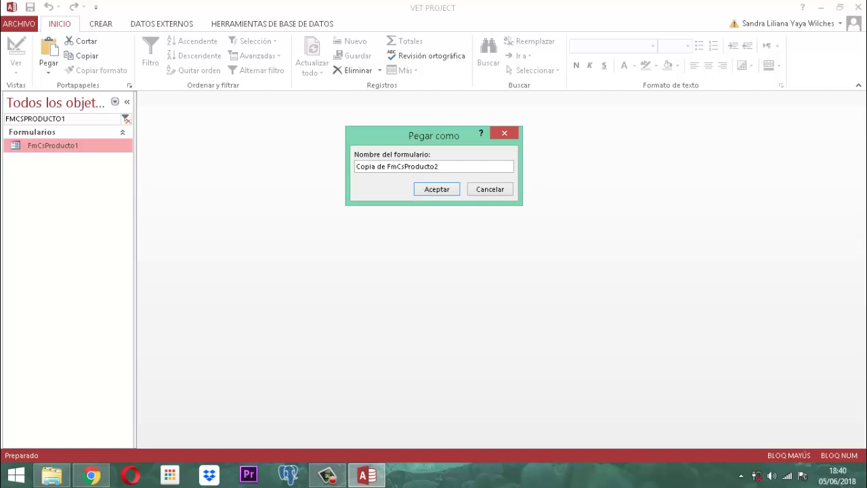
{"action": "key", "text": "Delete"}
{"action": "key", "text": "Delete"}
{"action": "key", "text": "Delete"}
{"action": "key", "text": "Delete"}
{"action": "key", "text": "Delete"}
{"action": "key", "text": "Delete"}
{"action": "key", "text": "Delete"}
{"action": "key", "text": "Delete"}
{"action": "key", "text": "Delete"}
{"action": "key", "text": "Delete"}
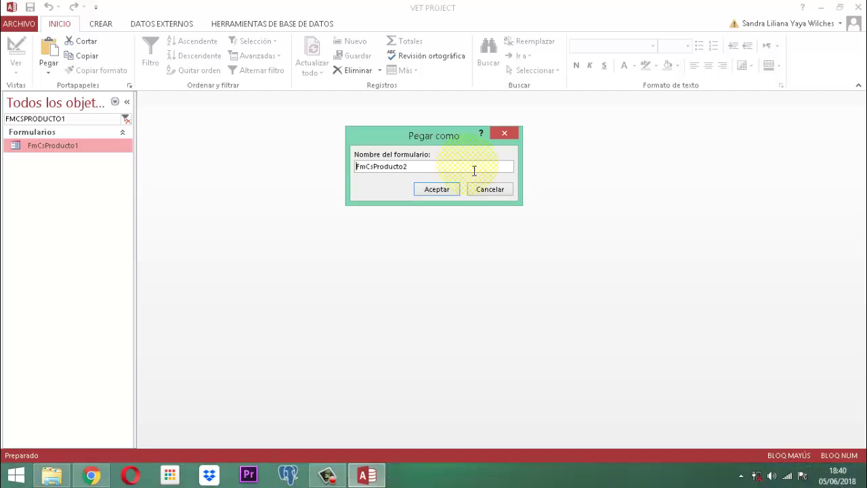
{"action": "left_click", "coordinate": [429, 191]}
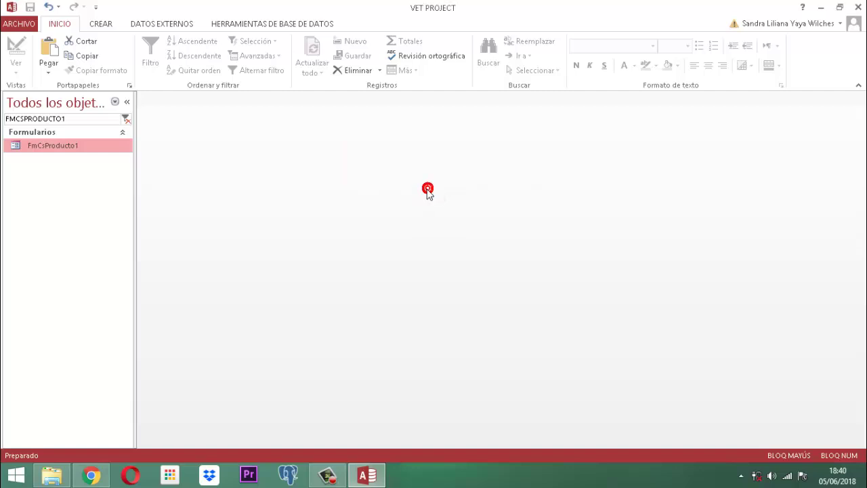
Step: Change the object search to FMCSPRODUCTO2 so only the new form is listed
{"action": "left_click", "coordinate": [88, 119]}
{"action": "key", "text": "BackSpace"}
{"action": "type", "text": "2"}
{"action": "left_click", "coordinate": [88, 119]}
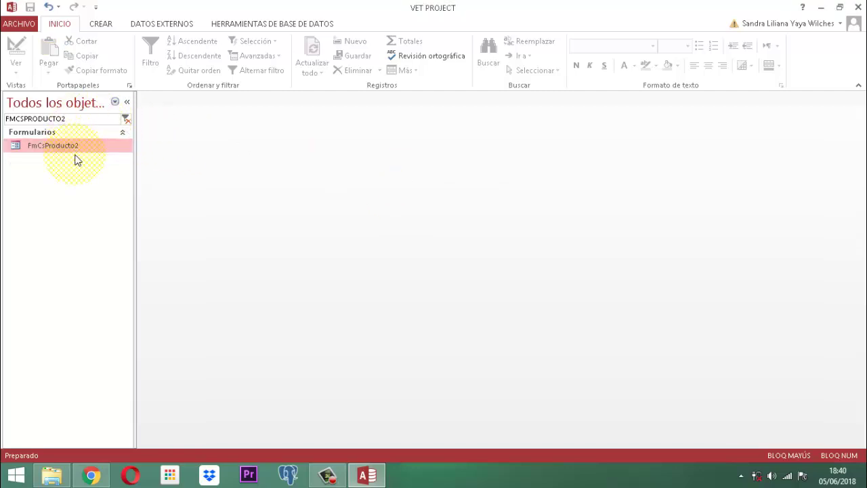
{"action": "right_click", "coordinate": [68, 145]}
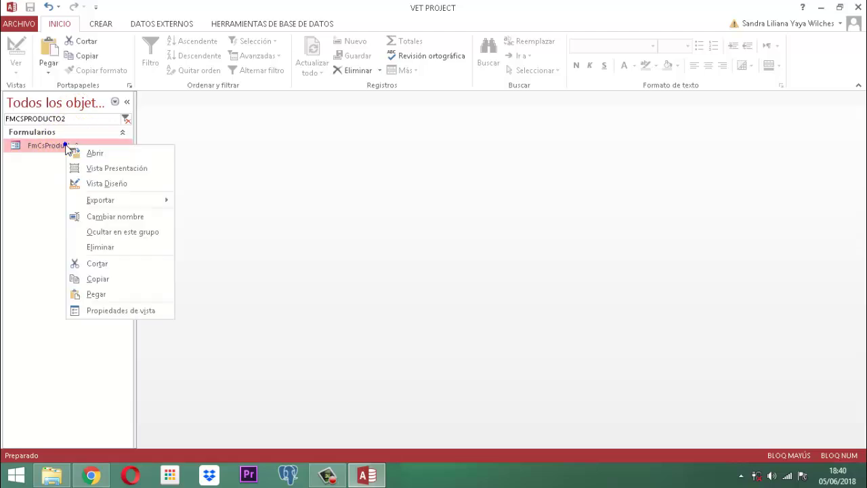
Step: Open FmCsProducto2 in Design view and change its record source from CsProducto1 to CsProducto2
{"action": "left_click", "coordinate": [105, 183]}
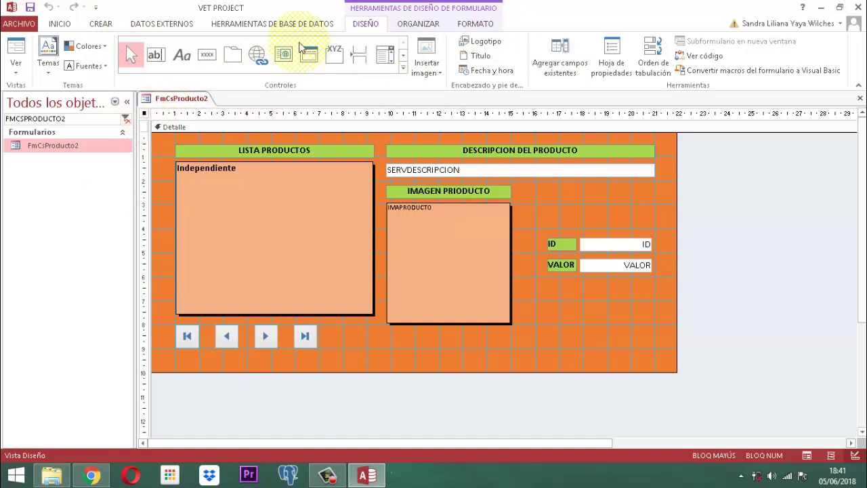
{"action": "left_click", "coordinate": [609, 64]}
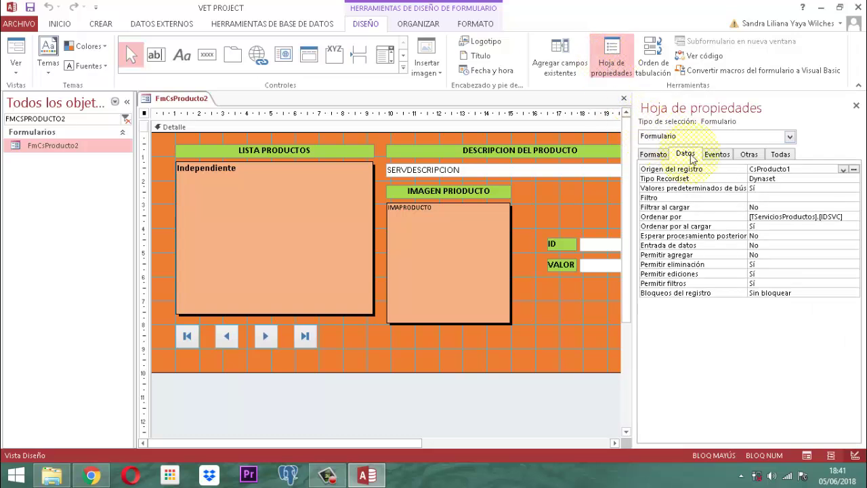
{"action": "left_click", "coordinate": [799, 170]}
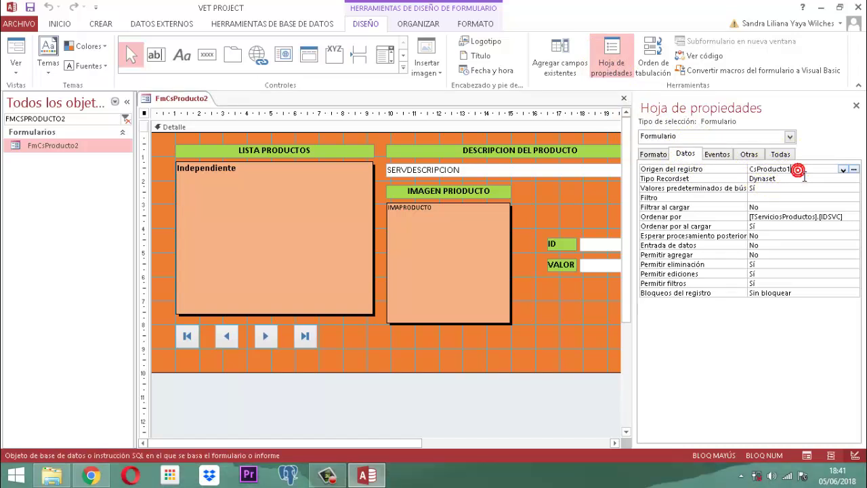
{"action": "key", "text": "BackSpace"}
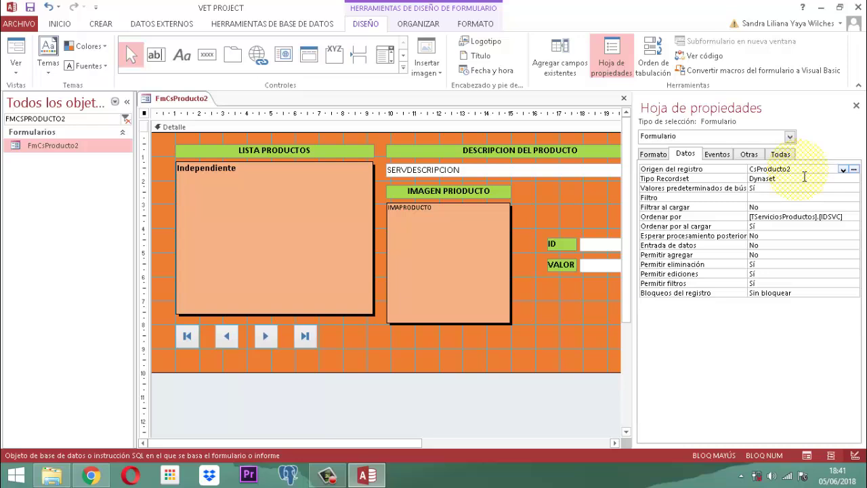
{"action": "left_click", "coordinate": [805, 177]}
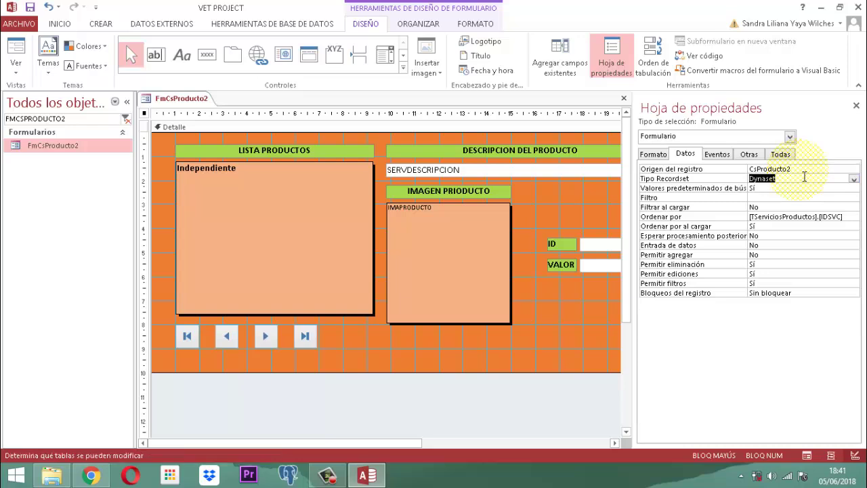
{"action": "left_click", "coordinate": [856, 107]}
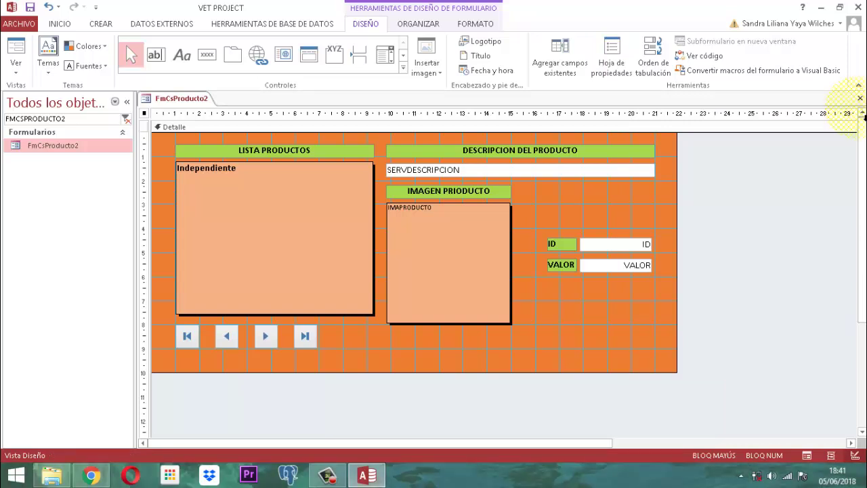
Step: Select the product list and review its embedded After Update macro
{"action": "left_click", "coordinate": [211, 221]}
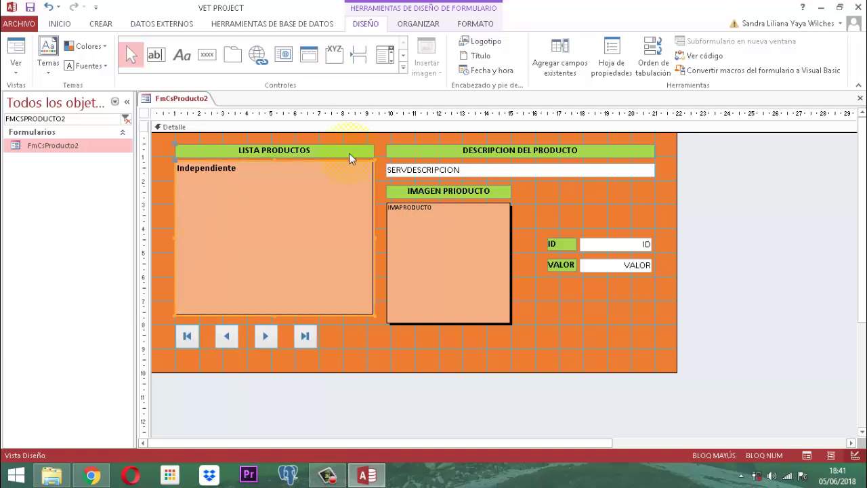
{"action": "left_click", "coordinate": [612, 59]}
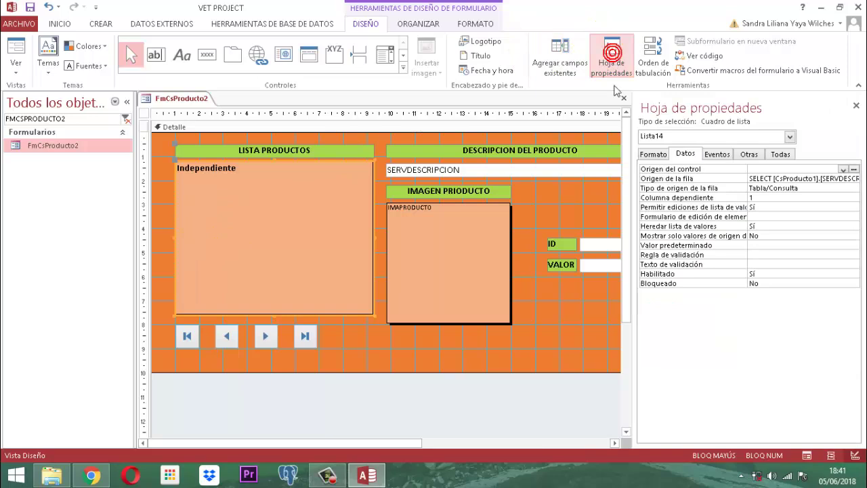
{"action": "left_click", "coordinate": [717, 155]}
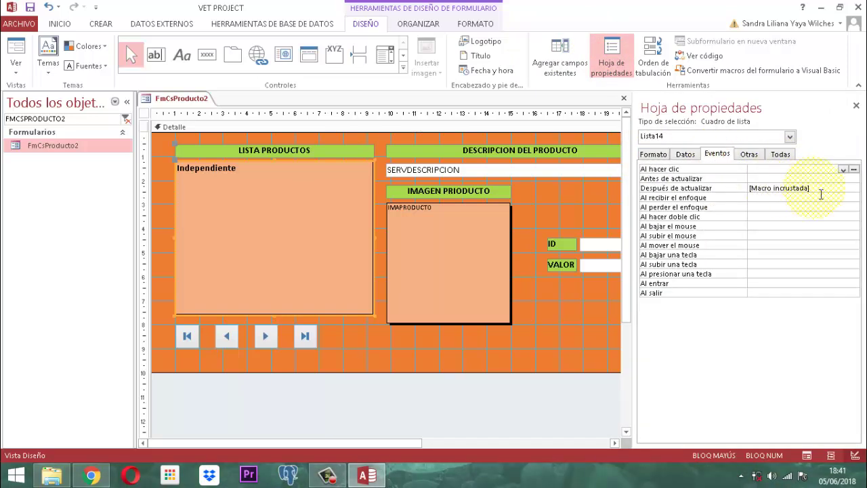
{"action": "left_click", "coordinate": [845, 188]}
{"action": "left_click", "coordinate": [854, 188]}
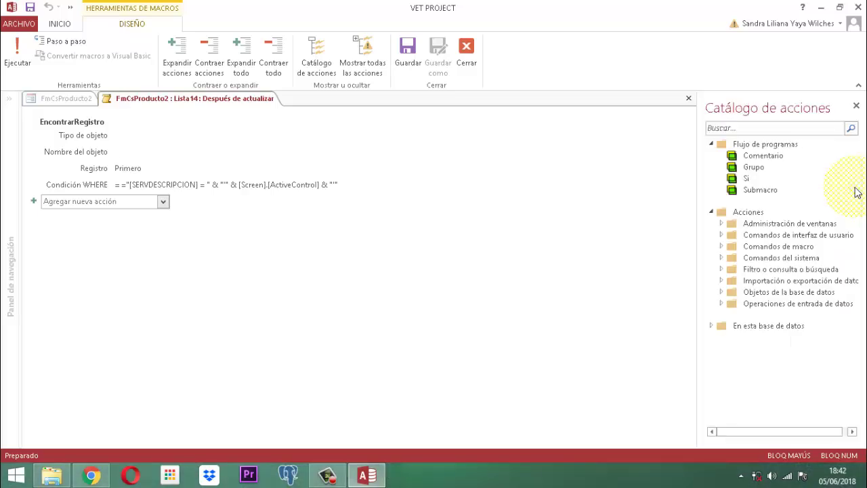
{"action": "left_click", "coordinate": [476, 67]}
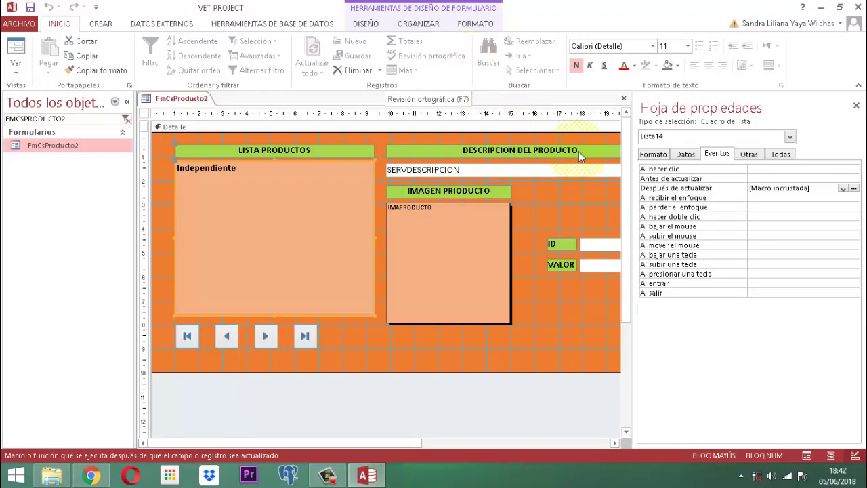
Step: Launch the Query Builder for the product list's Origen de la fila
{"action": "left_click", "coordinate": [679, 155]}
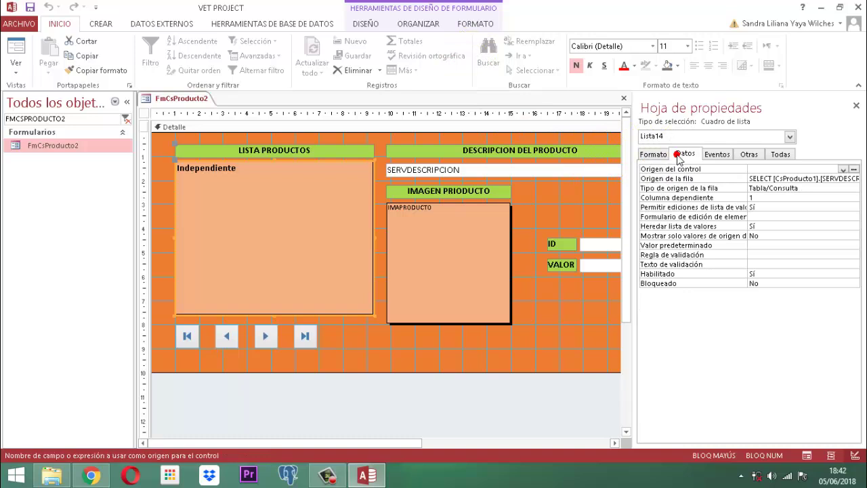
{"action": "left_click", "coordinate": [810, 178]}
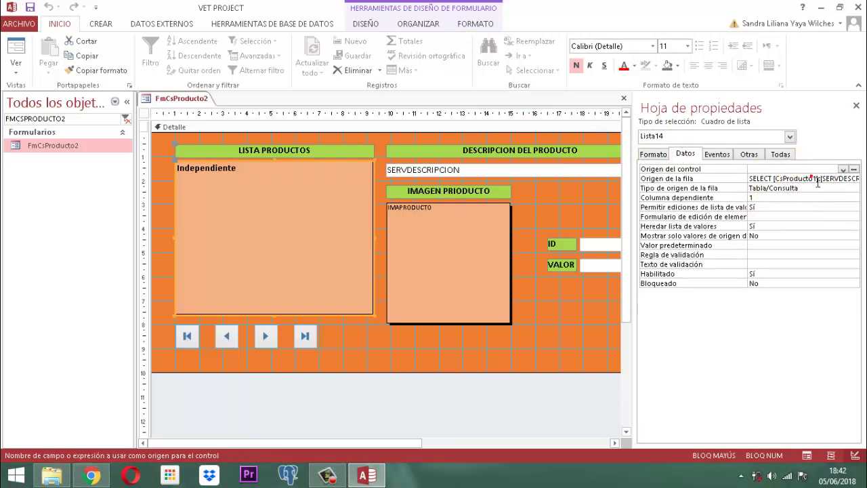
{"action": "left_click", "coordinate": [855, 177]}
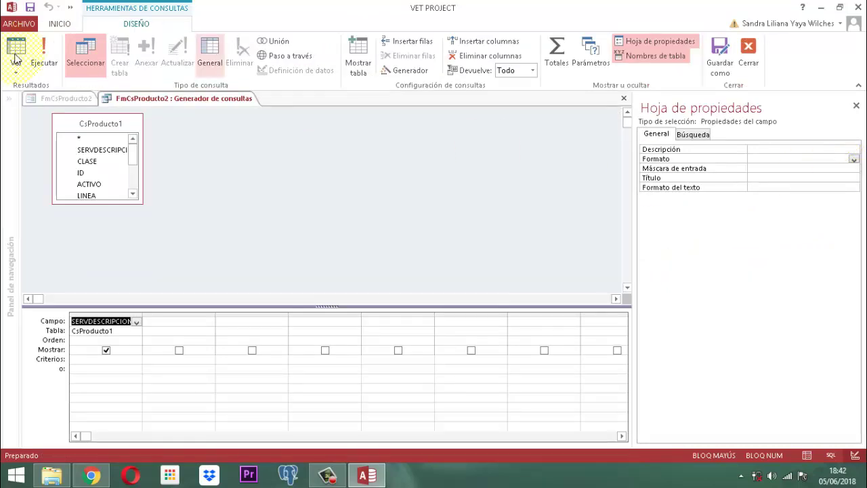
Step: Add the CsProducto2 query to the row-source query design
{"action": "right_click", "coordinate": [188, 131]}
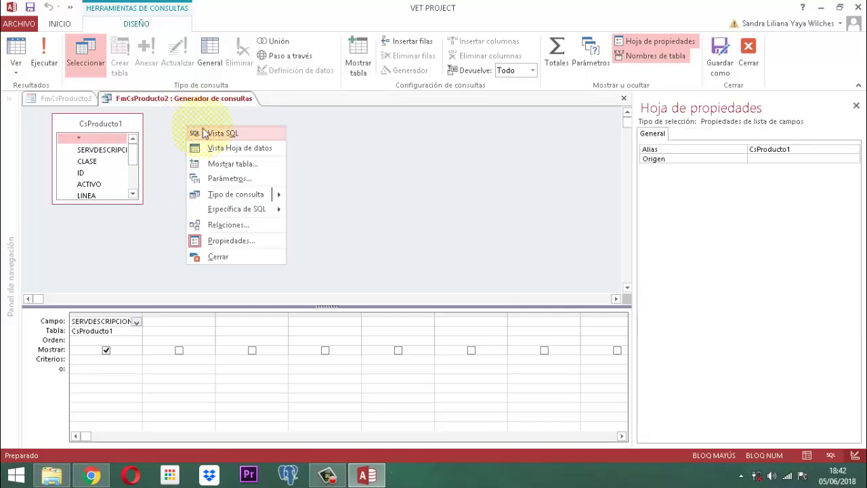
{"action": "left_click", "coordinate": [225, 164]}
{"action": "left_click", "coordinate": [386, 290]}
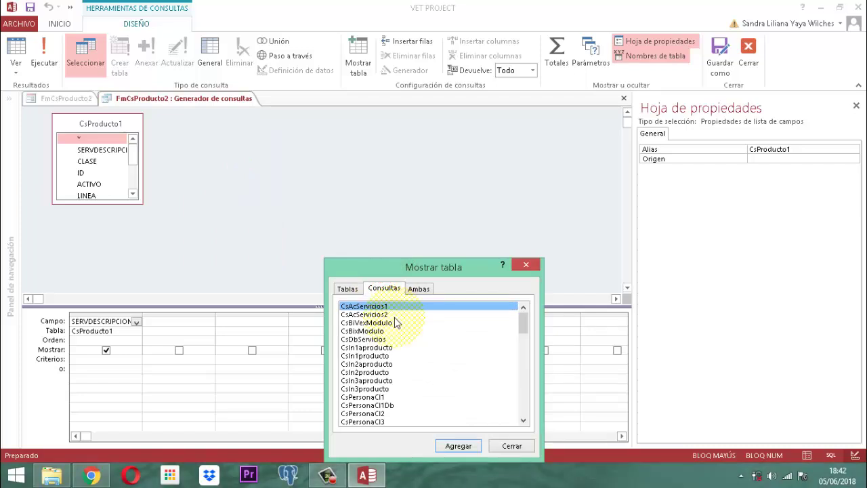
{"action": "scroll", "coordinate": [397, 323], "scroll_direction": "down", "scroll_amount": 8}
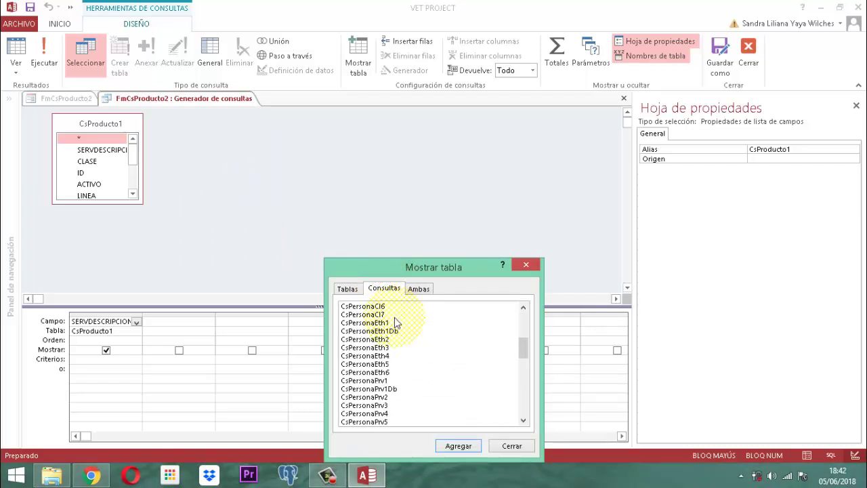
{"action": "scroll", "coordinate": [397, 323], "scroll_direction": "down", "scroll_amount": 4}
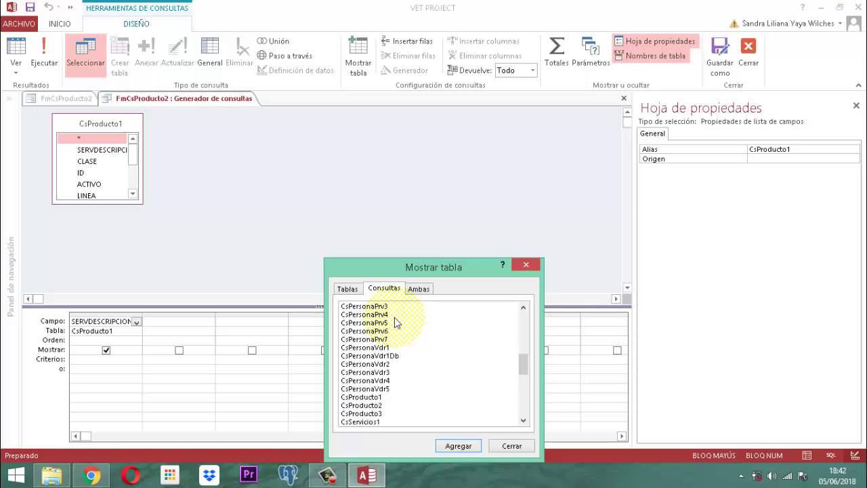
{"action": "left_click", "coordinate": [369, 406]}
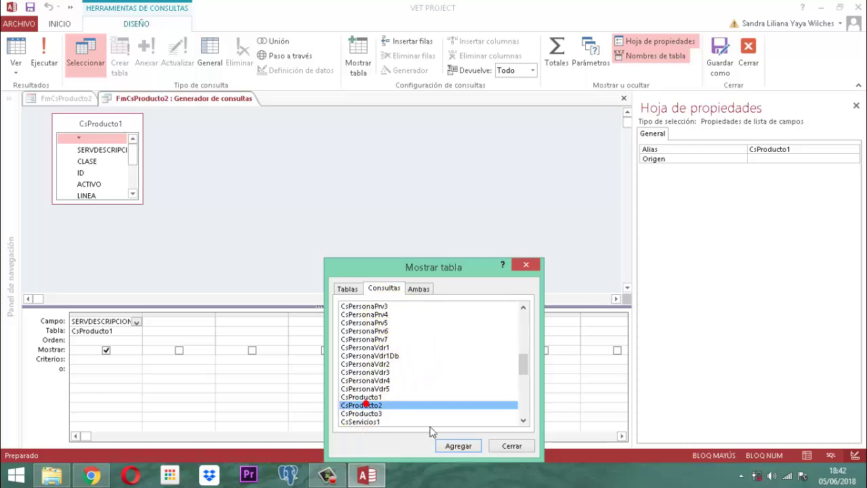
{"action": "left_click", "coordinate": [458, 446]}
{"action": "left_click", "coordinate": [510, 446]}
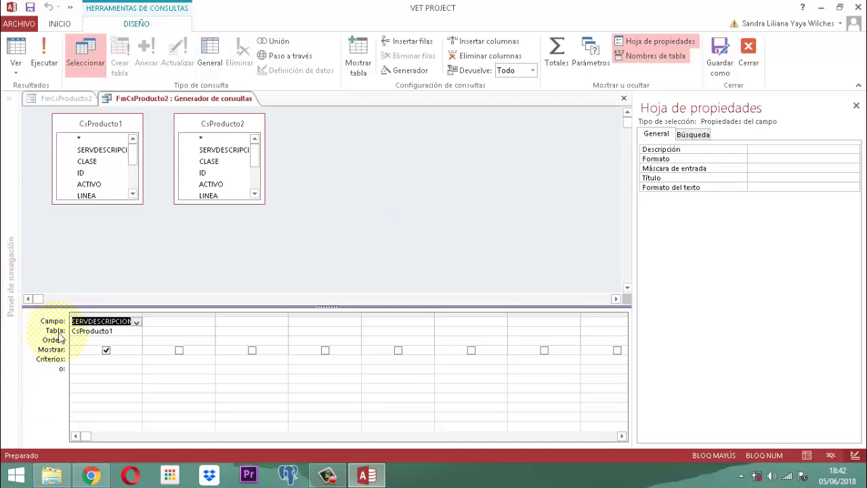
Step: Switch the SERVDESCRIPCION column's table to CsProducto2
{"action": "left_click", "coordinate": [120, 331]}
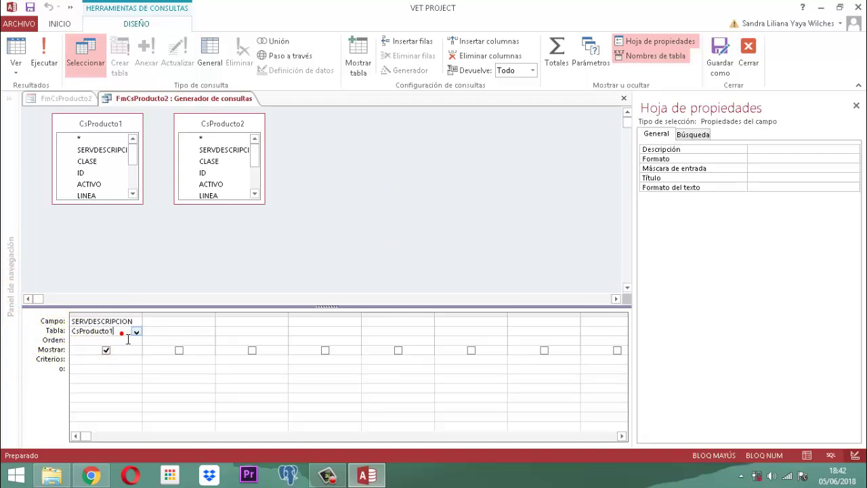
{"action": "left_click", "coordinate": [137, 332]}
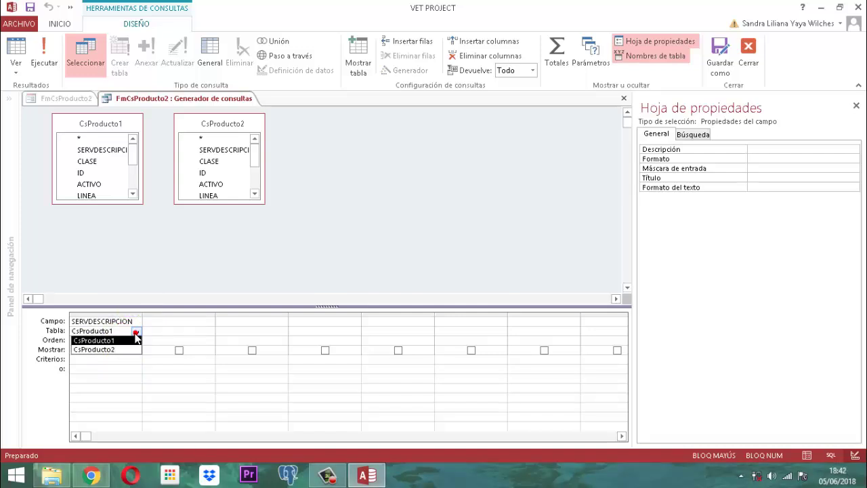
{"action": "left_click", "coordinate": [111, 349]}
{"action": "left_click", "coordinate": [107, 350]}
{"action": "left_click", "coordinate": [103, 229]}
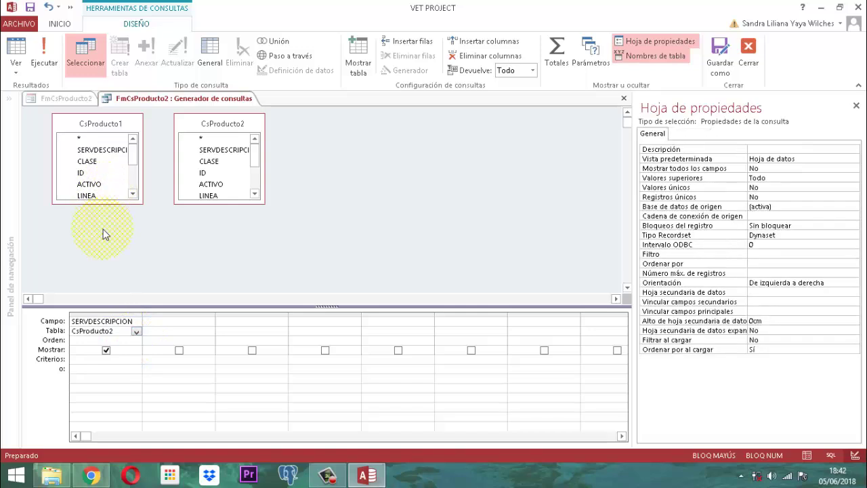
Step: Remove CsProducto1, close the builder and save the updated SQL to the row source
{"action": "right_click", "coordinate": [114, 126]}
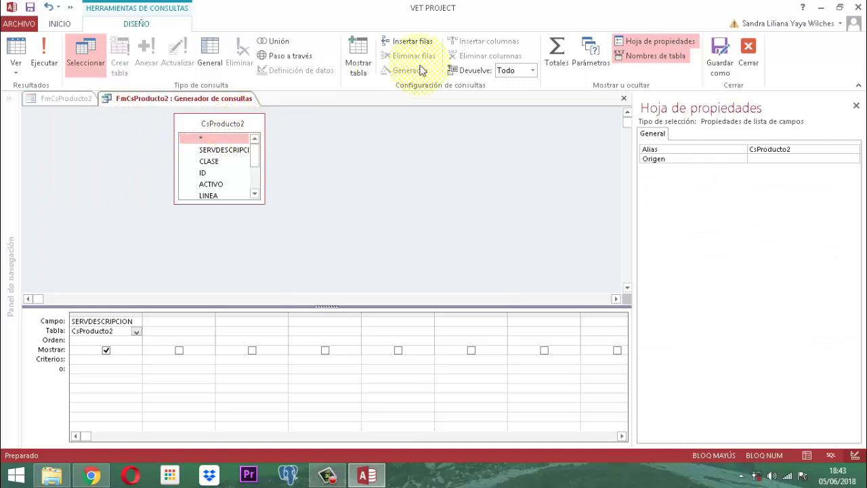
{"action": "left_click", "coordinate": [749, 53]}
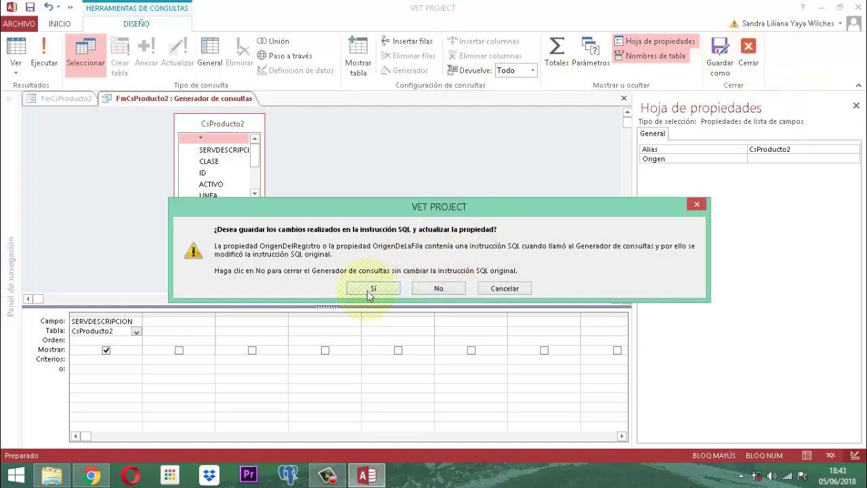
{"action": "left_click", "coordinate": [372, 289]}
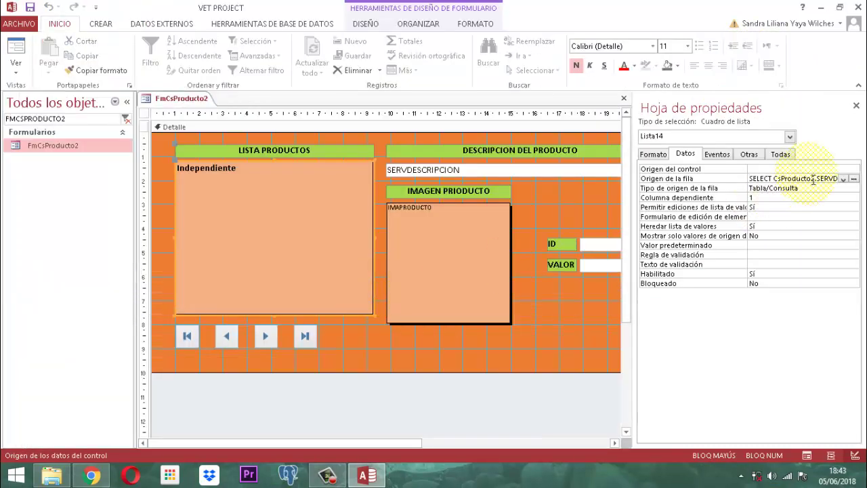
{"action": "left_click", "coordinate": [856, 107]}
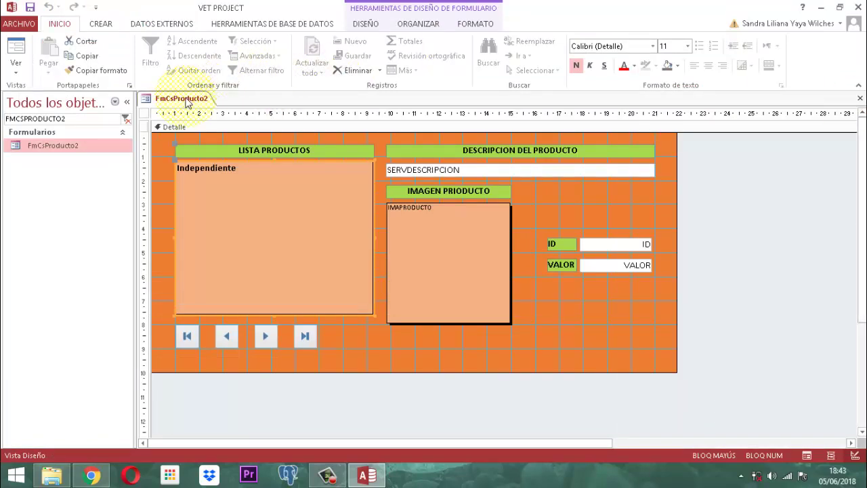
Step: Close the FmCsProducto2 form
{"action": "right_click", "coordinate": [187, 102]}
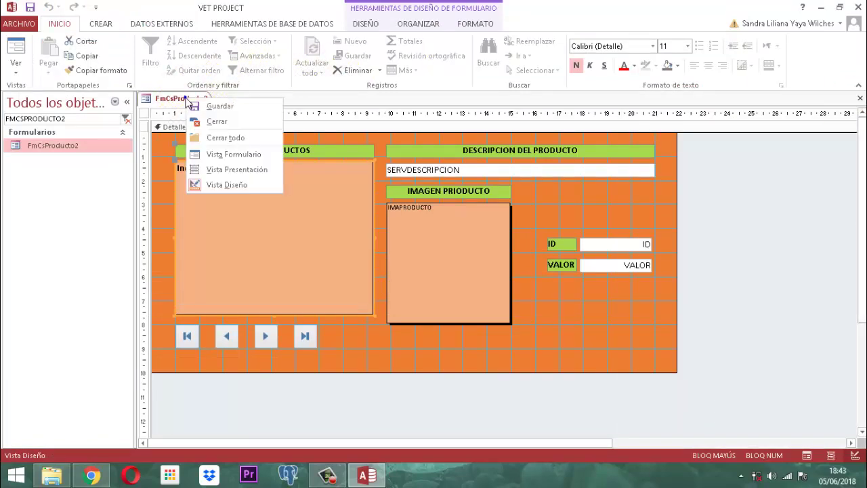
{"action": "left_click", "coordinate": [185, 95]}
{"action": "right_click", "coordinate": [196, 102]}
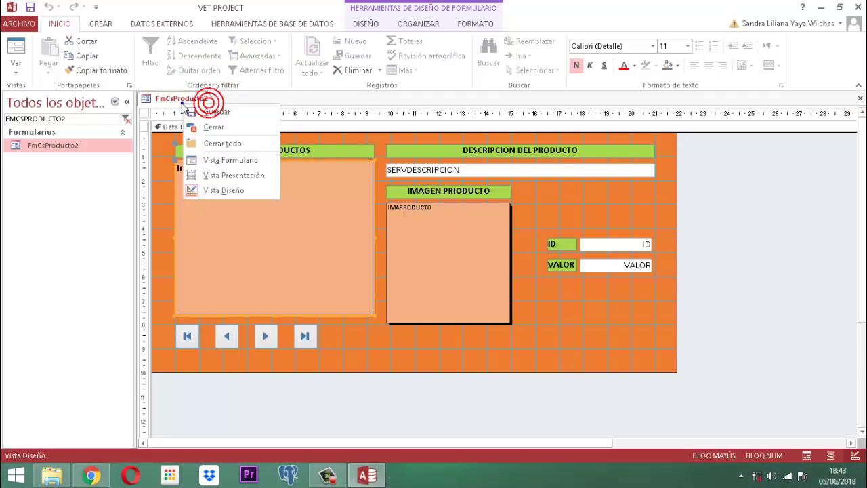
{"action": "left_click", "coordinate": [213, 127]}
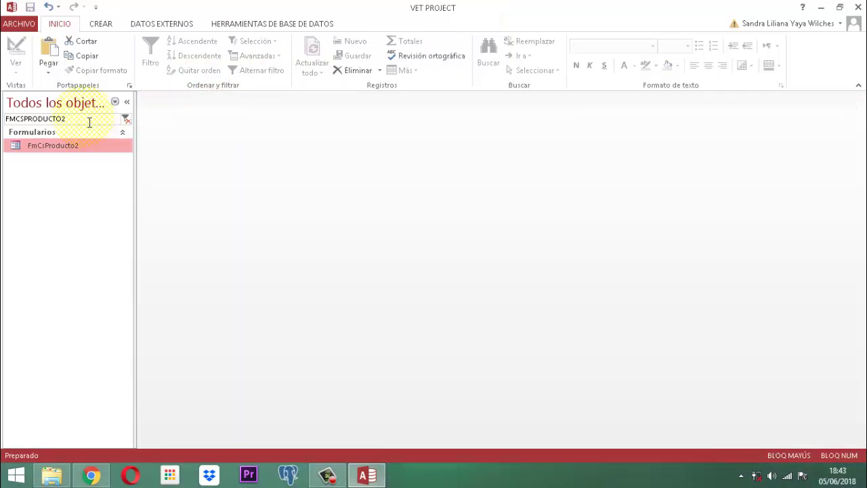
Step: Search the navigation pane for CSPRODUCTO2 and select the CsProducto2 query
{"action": "left_click_drag", "start_coordinate": [83, 118], "coordinate": [6, 120]}
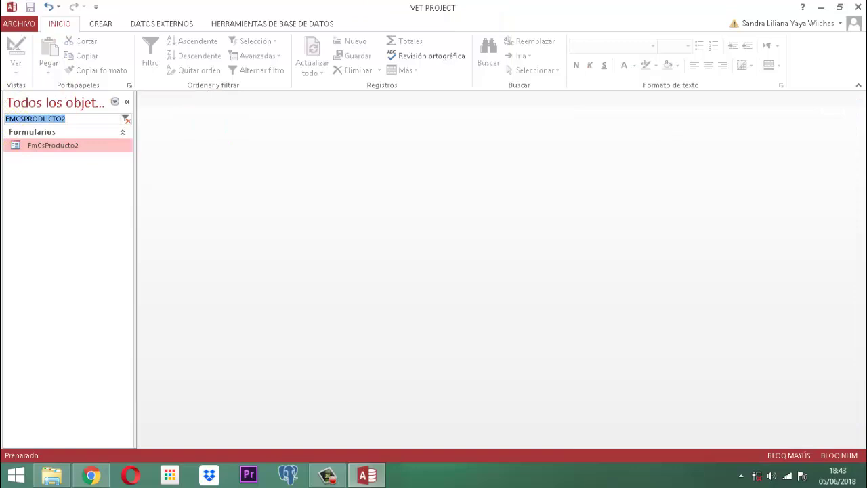
{"action": "type", "text": "cSPRODUCTO"}
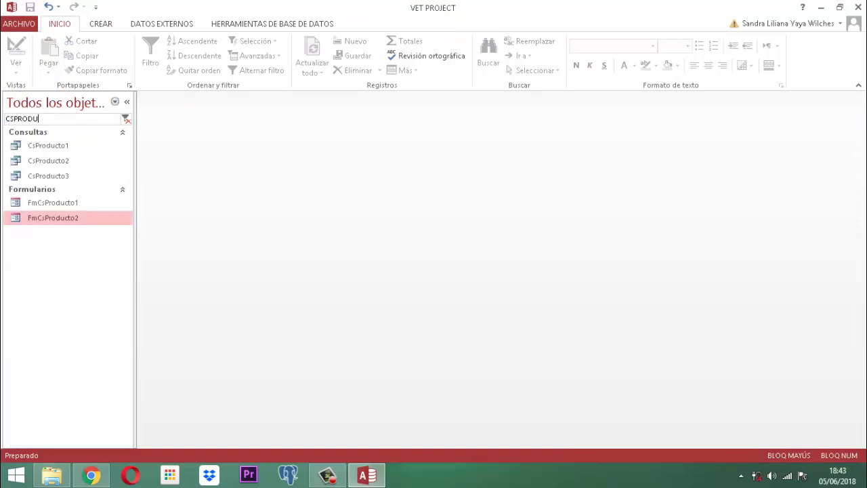
{"action": "type", "text": "2"}
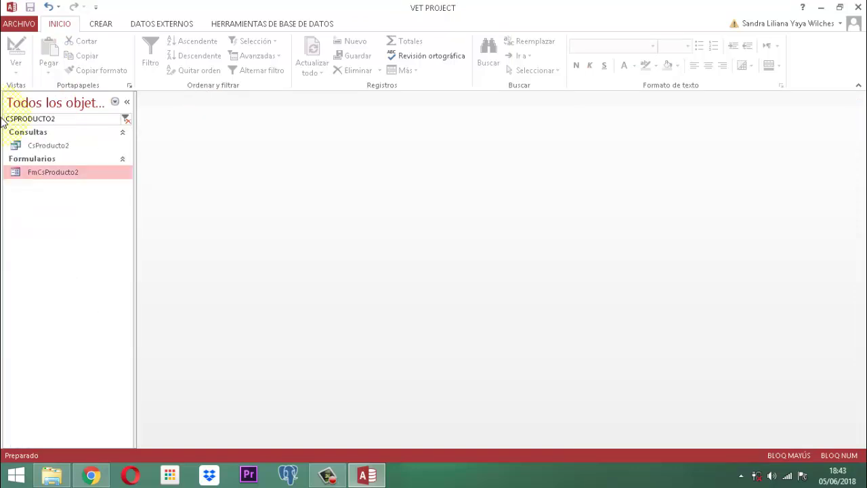
{"action": "left_click", "coordinate": [50, 147]}
{"action": "right_click", "coordinate": [49, 146]}
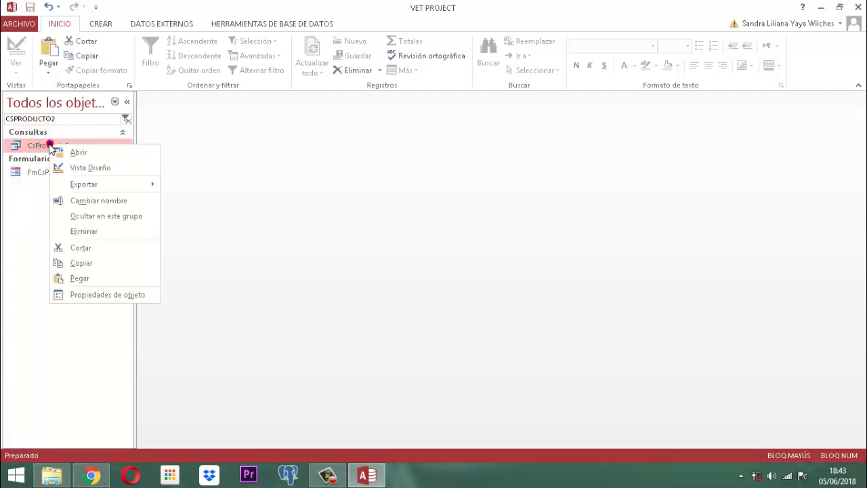
Step: In CsProducto2's design, add IDSVC after VALOR with Ascendente sort order
{"action": "left_click", "coordinate": [94, 168]}
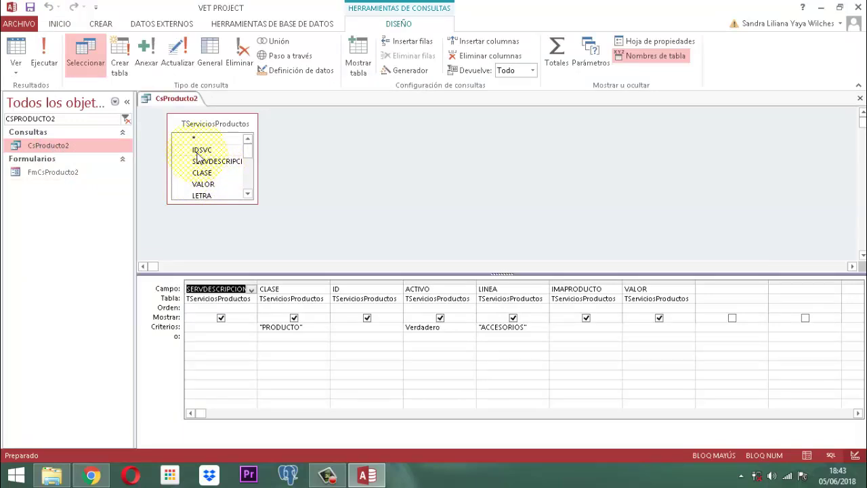
{"action": "left_click_drag", "start_coordinate": [197, 155], "coordinate": [709, 293]}
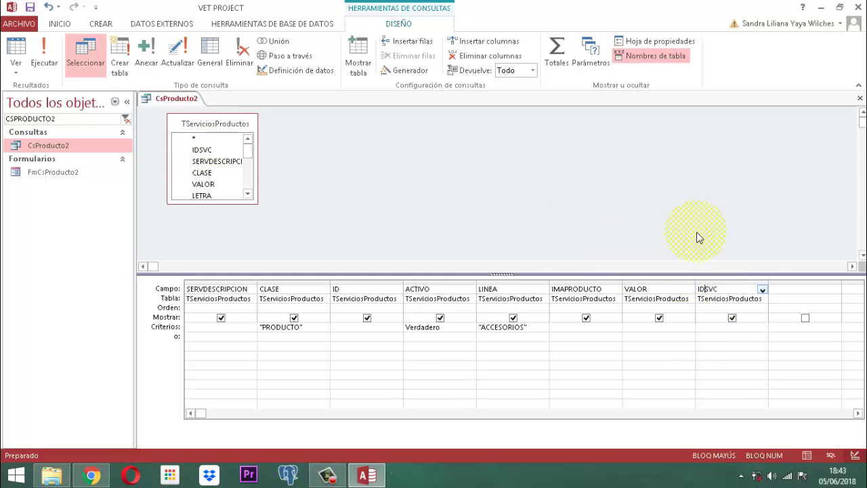
{"action": "left_click", "coordinate": [732, 308]}
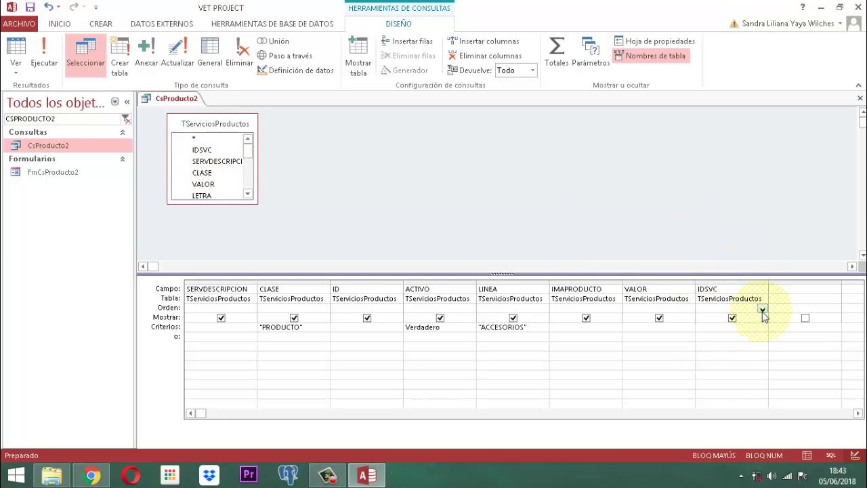
{"action": "left_click", "coordinate": [762, 309]}
{"action": "left_click", "coordinate": [732, 319]}
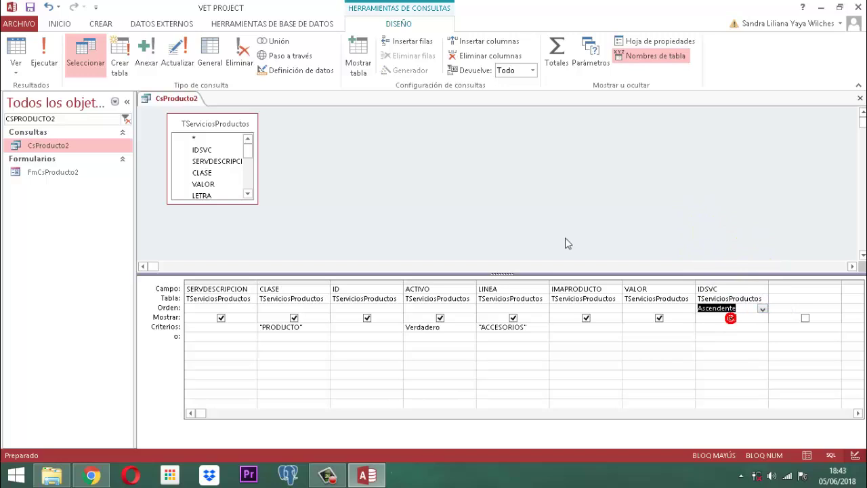
Step: Save and close the CsProducto2 query
{"action": "right_click", "coordinate": [171, 99]}
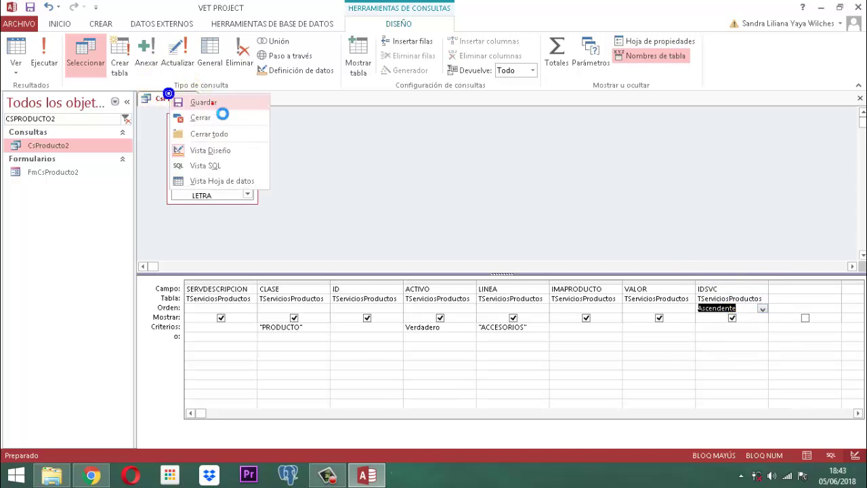
{"action": "left_click", "coordinate": [210, 111]}
{"action": "right_click", "coordinate": [191, 103]}
{"action": "left_click", "coordinate": [237, 129]}
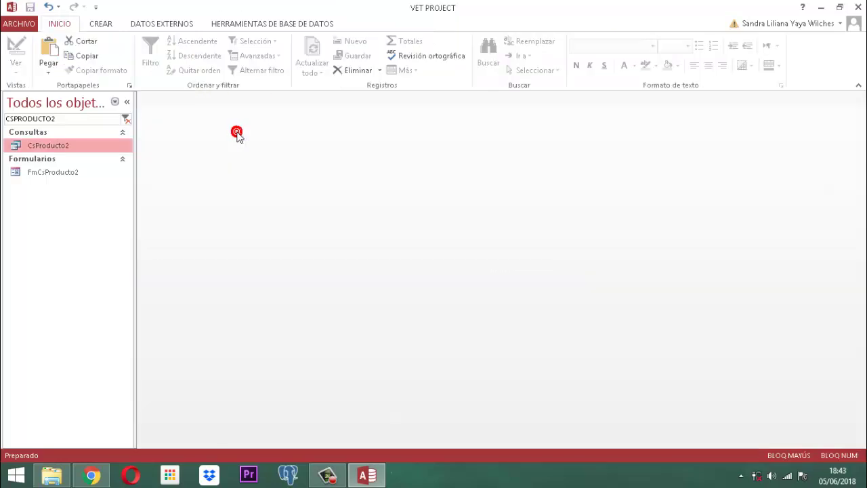
Step: Open FmCsProducto2 in Design view
{"action": "left_click", "coordinate": [67, 175]}
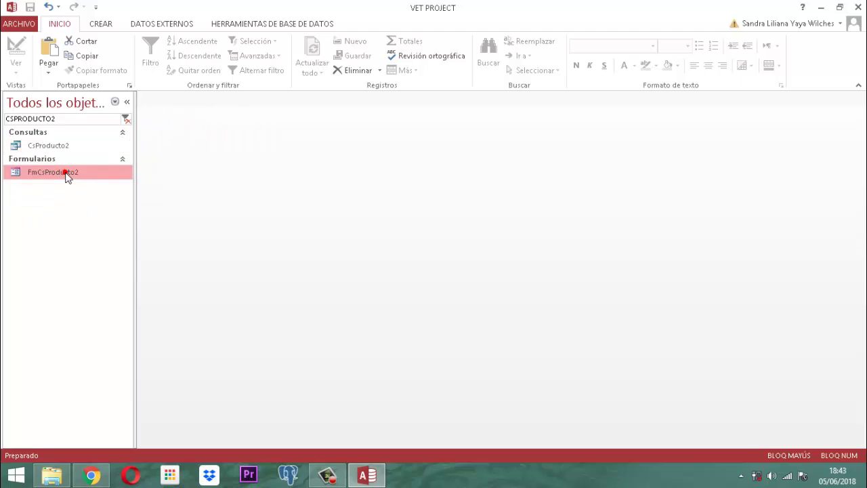
{"action": "right_click", "coordinate": [67, 175]}
{"action": "left_click", "coordinate": [116, 211]}
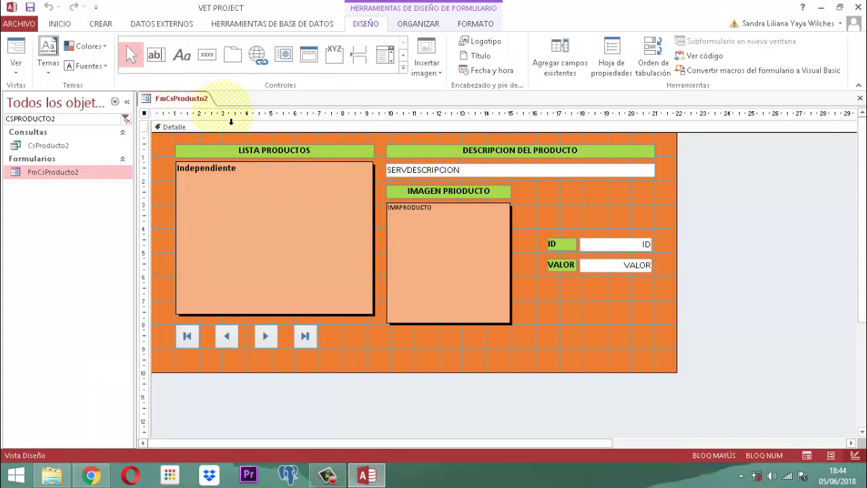
{"action": "right_click", "coordinate": [195, 102]}
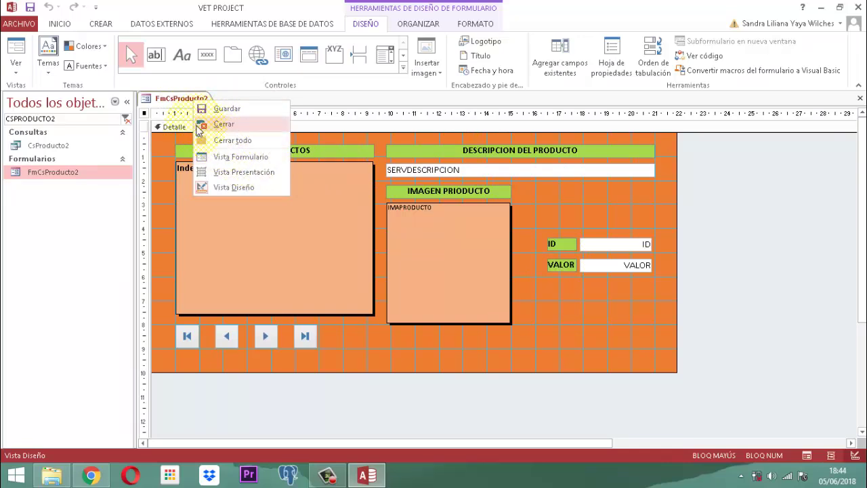
{"action": "left_click", "coordinate": [362, 350]}
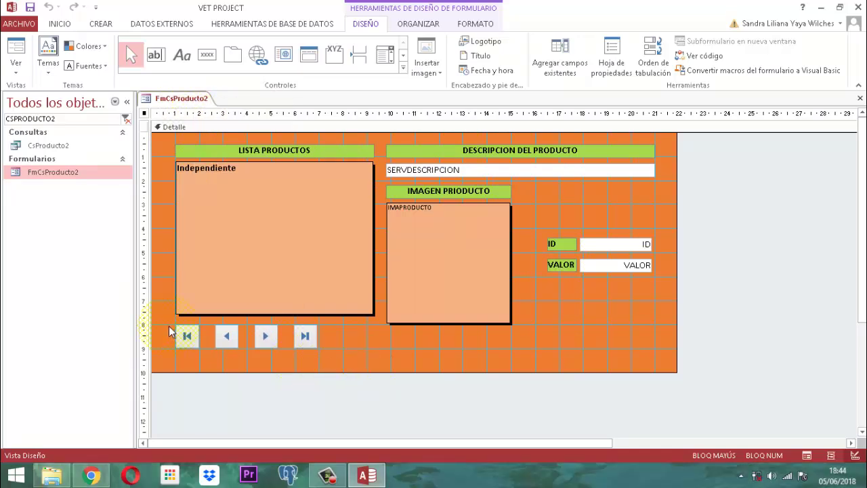
Step: Give the four navigation buttons an oval shape and a green fill colour
{"action": "left_click_drag", "start_coordinate": [169, 326], "coordinate": [326, 350]}
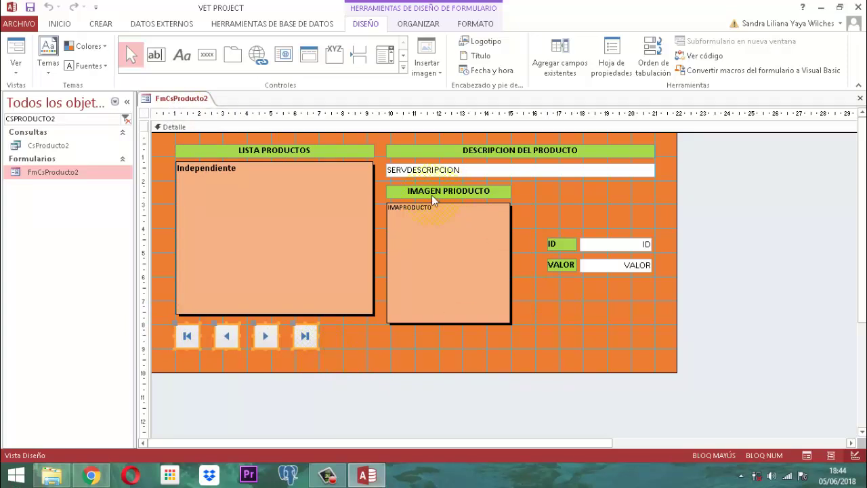
{"action": "left_click", "coordinate": [476, 24]}
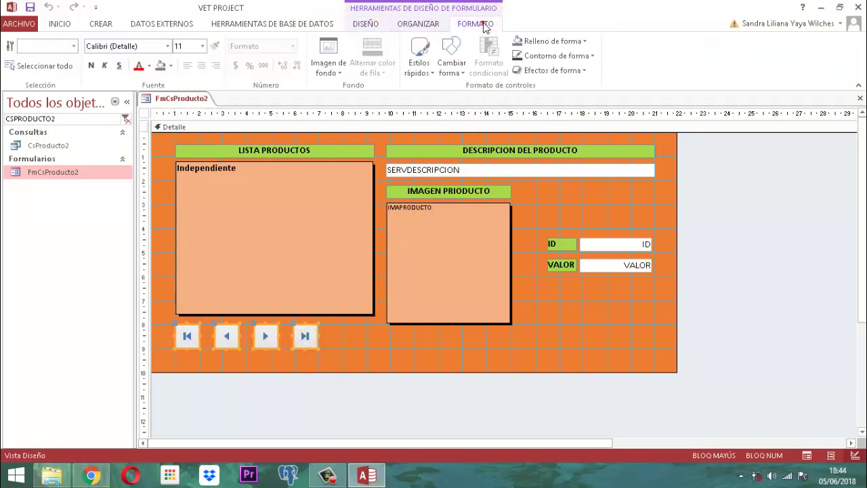
{"action": "left_click", "coordinate": [456, 77]}
{"action": "left_click", "coordinate": [476, 141]}
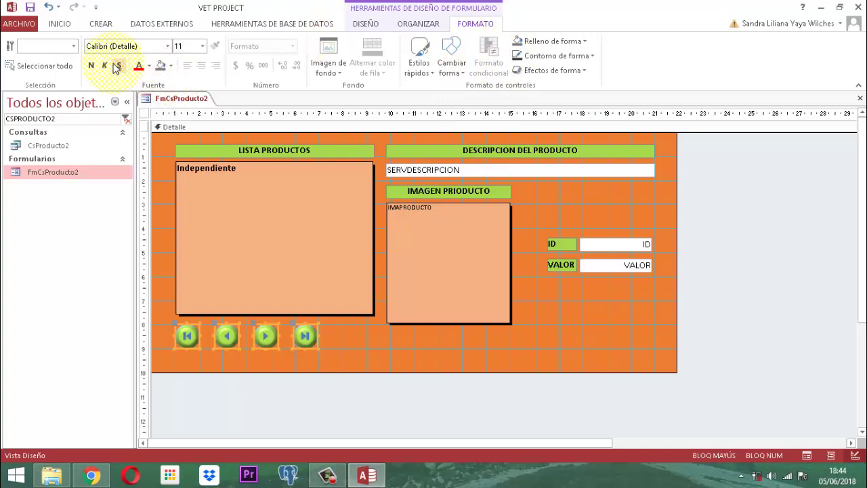
{"action": "left_click", "coordinate": [169, 64]}
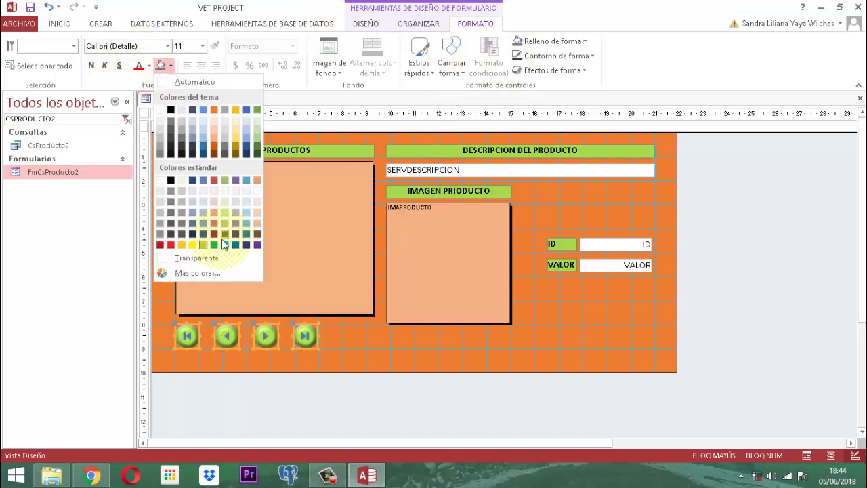
{"action": "left_click", "coordinate": [201, 245]}
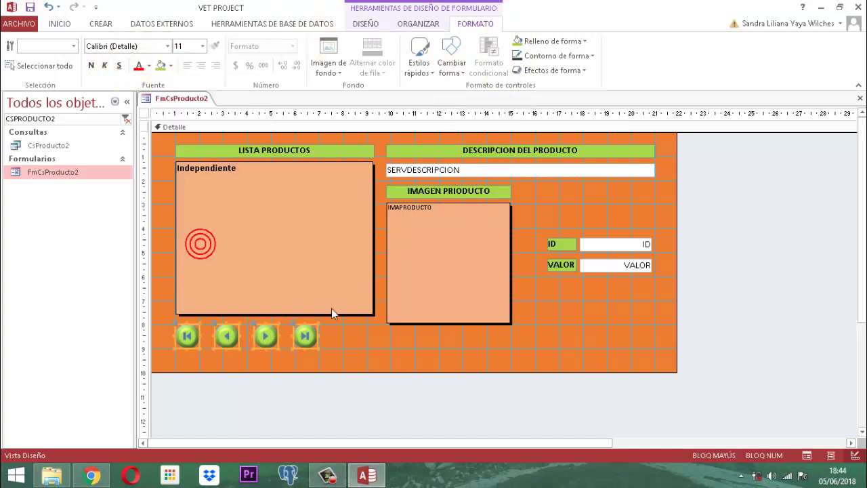
{"action": "left_click", "coordinate": [361, 344]}
Step: Close the FmCsProducto2 design view
{"action": "right_click", "coordinate": [186, 97]}
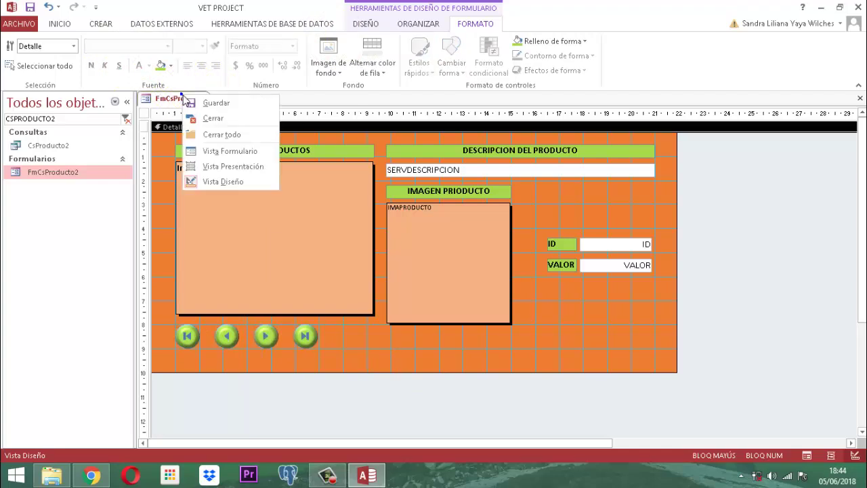
{"action": "right_click", "coordinate": [193, 98]}
{"action": "left_click", "coordinate": [218, 120]}
Step: Open FmCsProducto2 in Form view and step down the product list with the arrow keys
{"action": "right_click", "coordinate": [49, 173]}
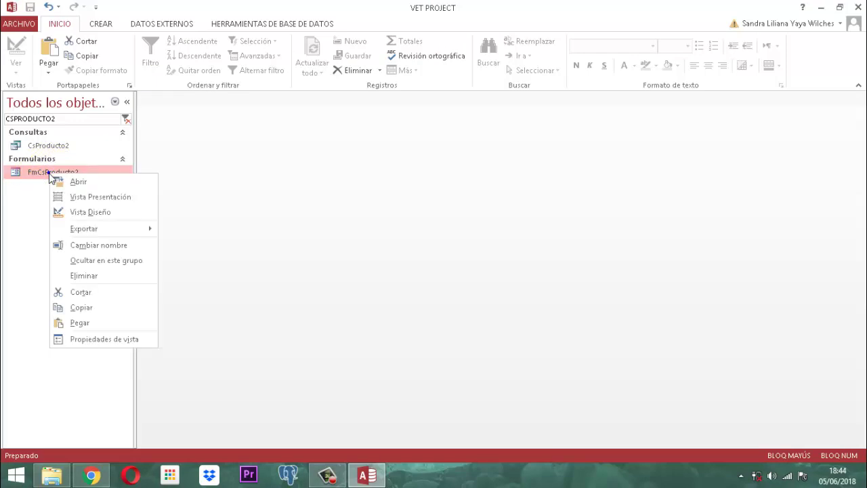
{"action": "left_click", "coordinate": [79, 182]}
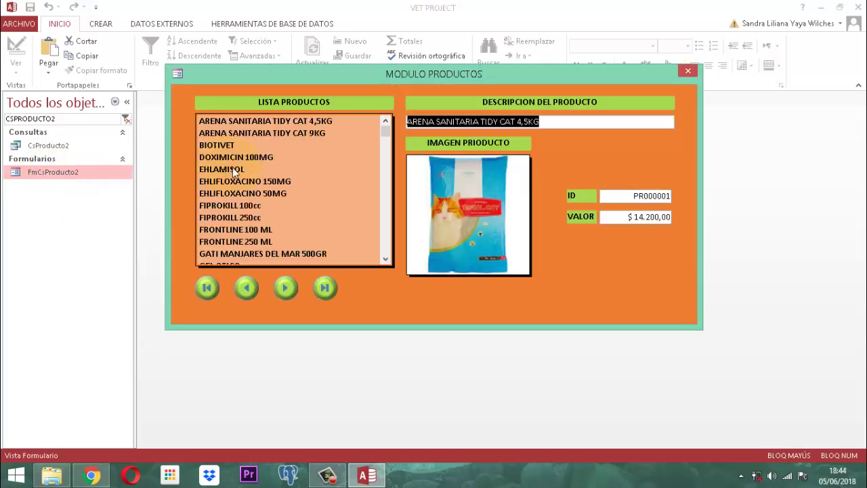
{"action": "left_click", "coordinate": [246, 124]}
{"action": "key", "text": "Down"}
{"action": "key", "text": "Down"}
{"action": "key", "text": "Down"}
{"action": "key", "text": "Down"}
{"action": "key", "text": "Down"}
{"action": "key", "text": "Down"}
{"action": "key", "text": "Down"}
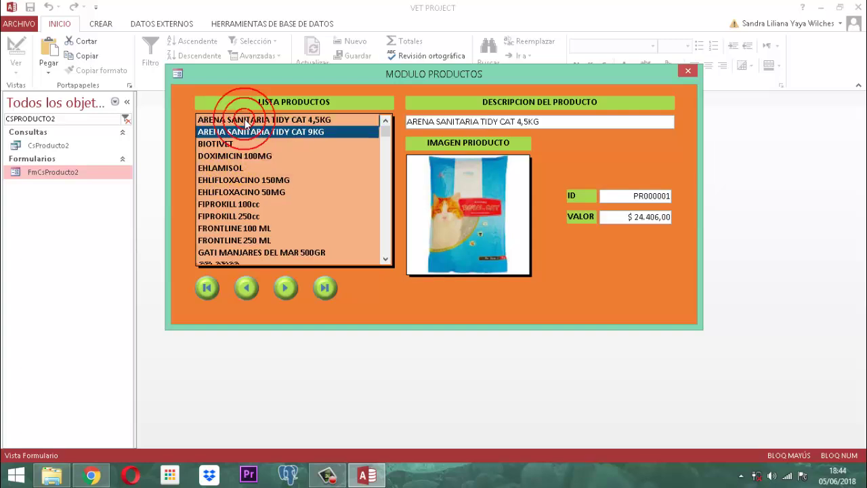
{"action": "key", "text": "Down"}
{"action": "key", "text": "Down"}
{"action": "key", "text": "Down"}
{"action": "key", "text": "Down"}
{"action": "key", "text": "Down"}
{"action": "key", "text": "Down"}
{"action": "key", "text": "Down"}
{"action": "key", "text": "Down"}
{"action": "key", "text": "Down"}
{"action": "key", "text": "Down"}
{"action": "key", "text": "Down"}
{"action": "key", "text": "Down"}
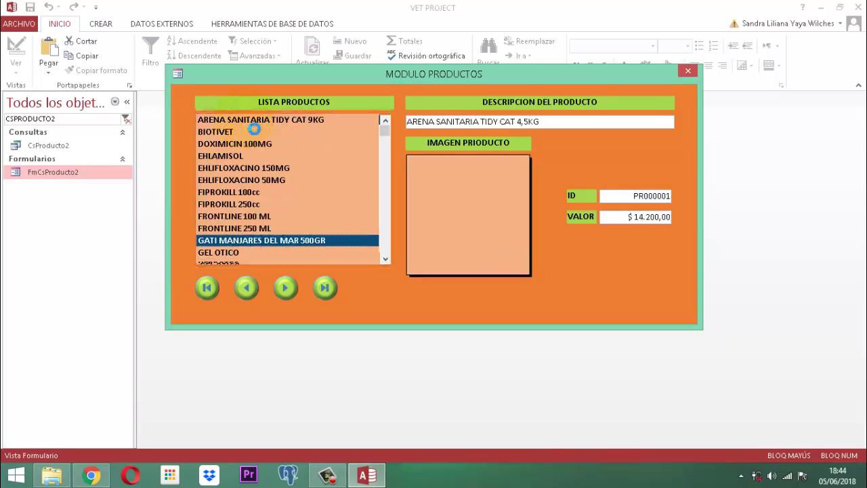
{"action": "key", "text": "Down"}
{"action": "key", "text": "Down"}
{"action": "key", "text": "Down"}
{"action": "key", "text": "Down"}
{"action": "key", "text": "Down"}
{"action": "key", "text": "Down"}
{"action": "key", "text": "Down"}
{"action": "key", "text": "Down"}
{"action": "key", "text": "Down"}
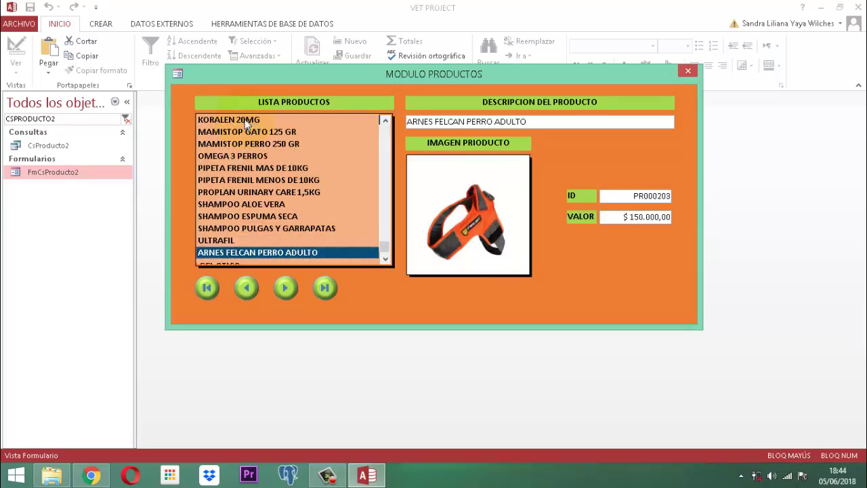
Step: Test the first, next, last and previous navigation buttons across the product records
{"action": "left_click", "coordinate": [206, 290]}
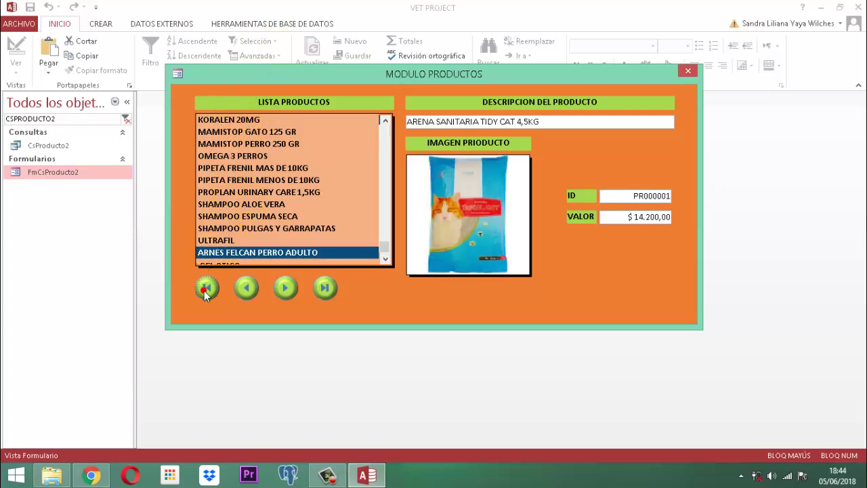
{"action": "left_click", "coordinate": [285, 290]}
{"action": "left_click", "coordinate": [285, 290]}
{"action": "left_click", "coordinate": [284, 290]}
{"action": "left_click", "coordinate": [285, 290]}
{"action": "left_click", "coordinate": [284, 290]}
{"action": "left_click", "coordinate": [285, 290]}
{"action": "left_click", "coordinate": [285, 290]}
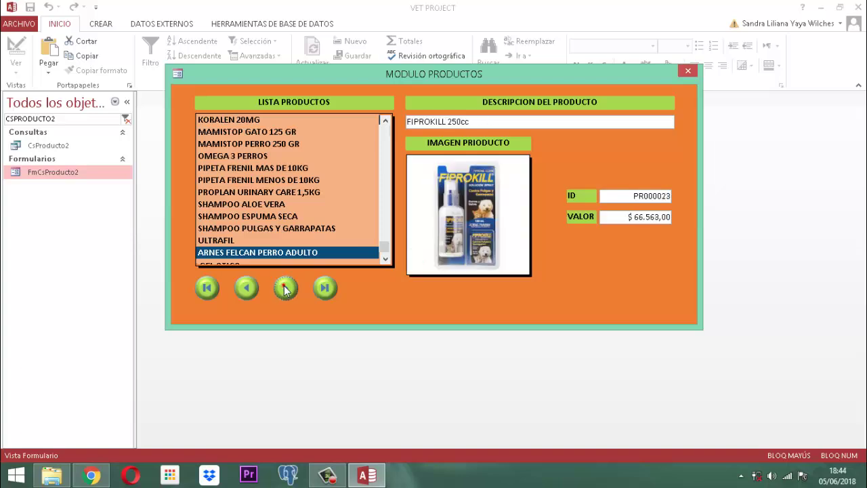
{"action": "left_click", "coordinate": [285, 290]}
{"action": "left_click", "coordinate": [284, 290]}
{"action": "left_click", "coordinate": [285, 290]}
{"action": "left_click", "coordinate": [284, 290]}
{"action": "left_click", "coordinate": [327, 290]}
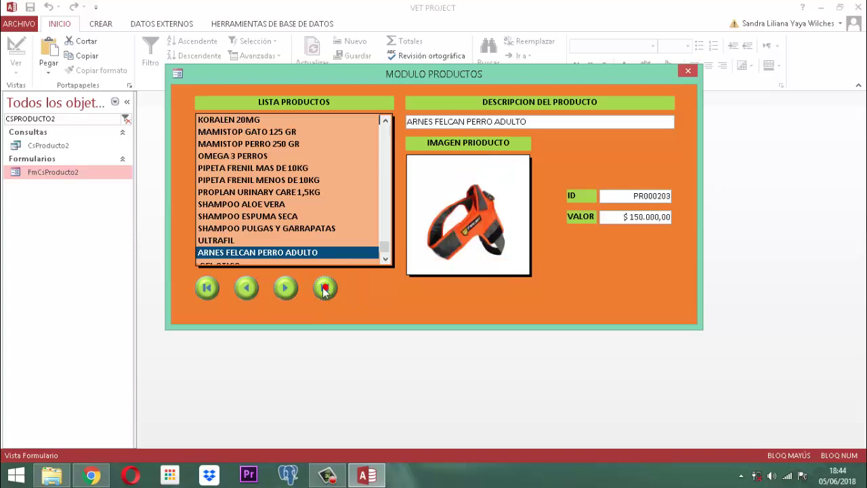
{"action": "left_click", "coordinate": [248, 288]}
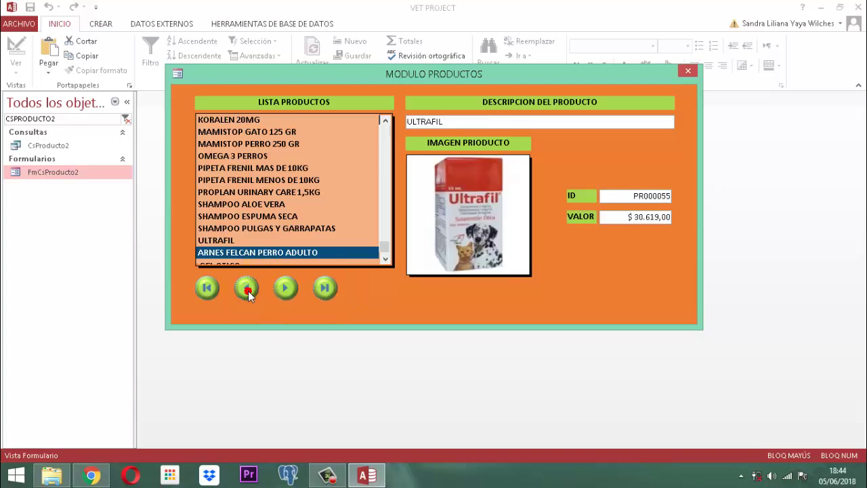
{"action": "left_click", "coordinate": [207, 287]}
{"action": "left_click", "coordinate": [283, 289]}
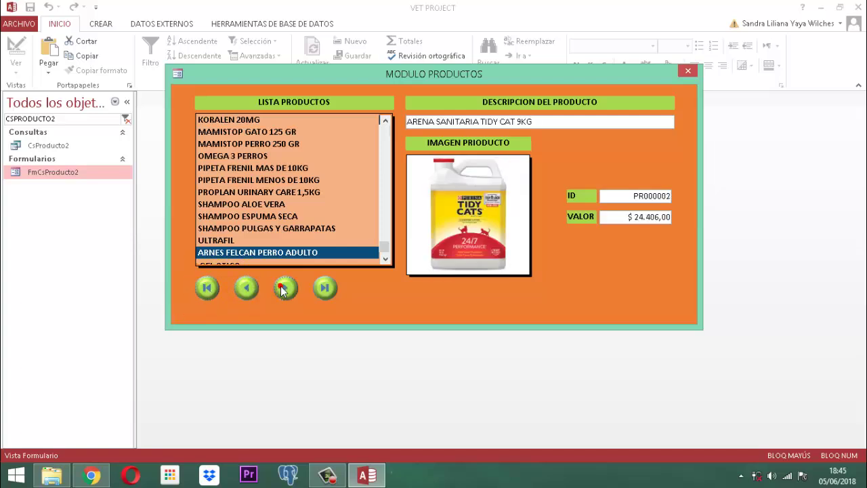
Step: Pick several products from the list, ending on SHAMPOO ESPUMA SECA
{"action": "left_click", "coordinate": [271, 192]}
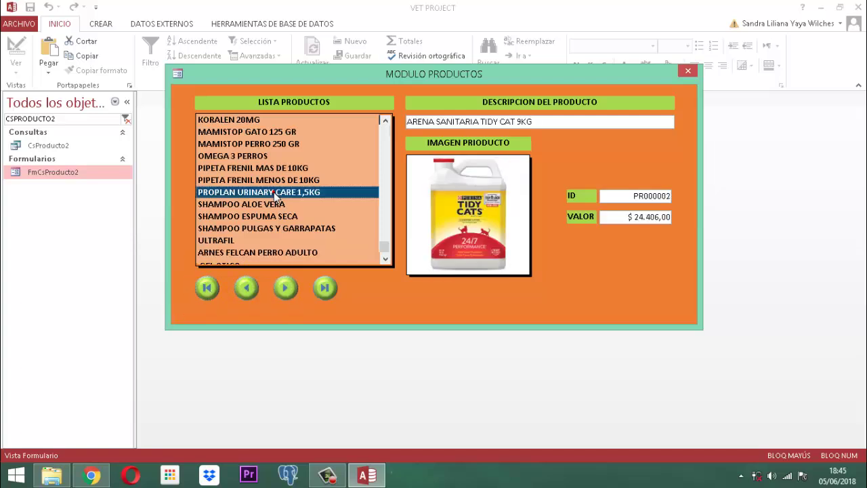
{"action": "left_click", "coordinate": [246, 160]}
{"action": "scroll", "coordinate": [250, 205], "scroll_direction": "up", "scroll_amount": 5}
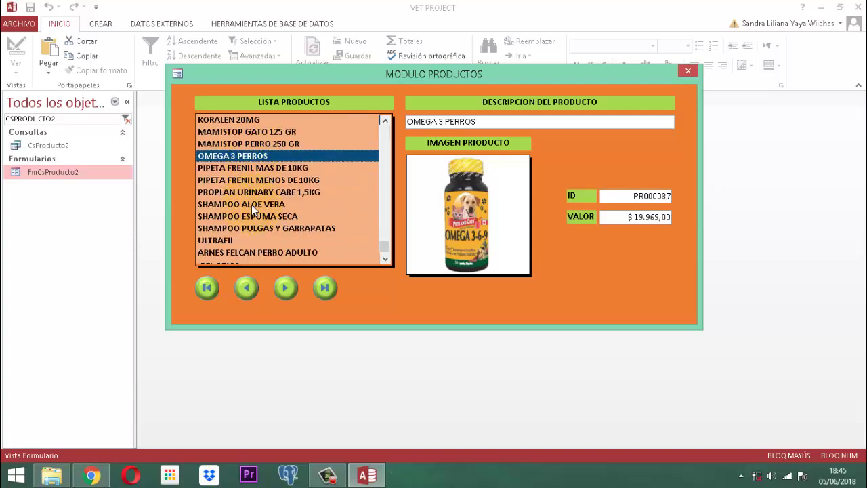
{"action": "left_click", "coordinate": [248, 253]}
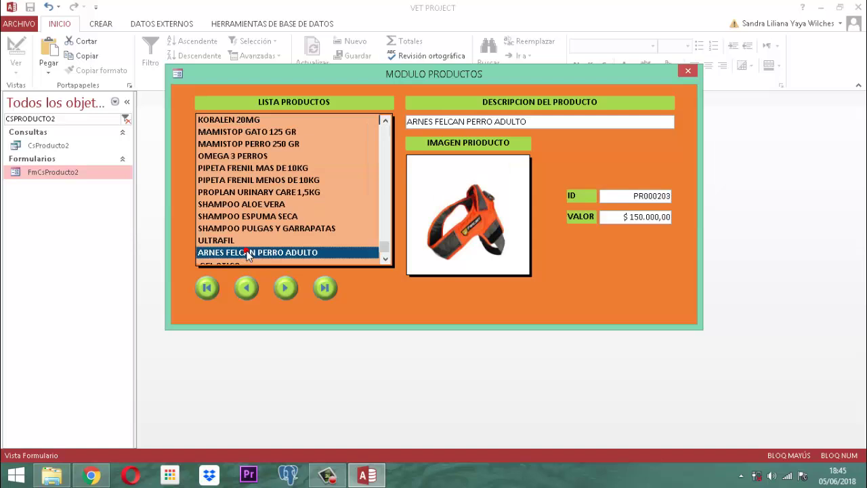
{"action": "left_click", "coordinate": [211, 203]}
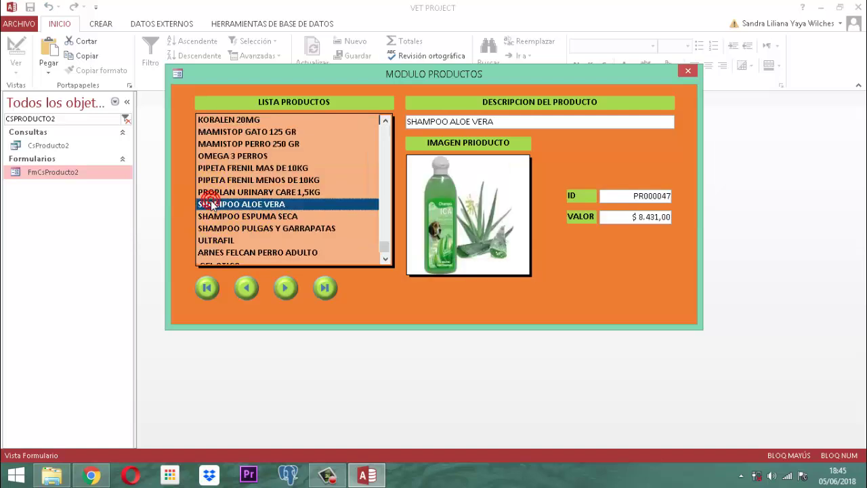
{"action": "left_click", "coordinate": [271, 215]}
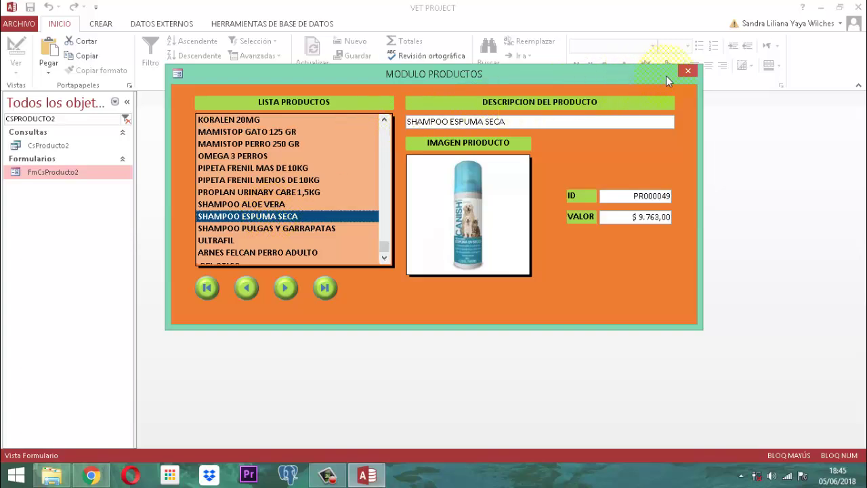
Step: Close the FmCsProducto2 form and quit Access, answering Sí to empty the clipboard
{"action": "left_click", "coordinate": [689, 72]}
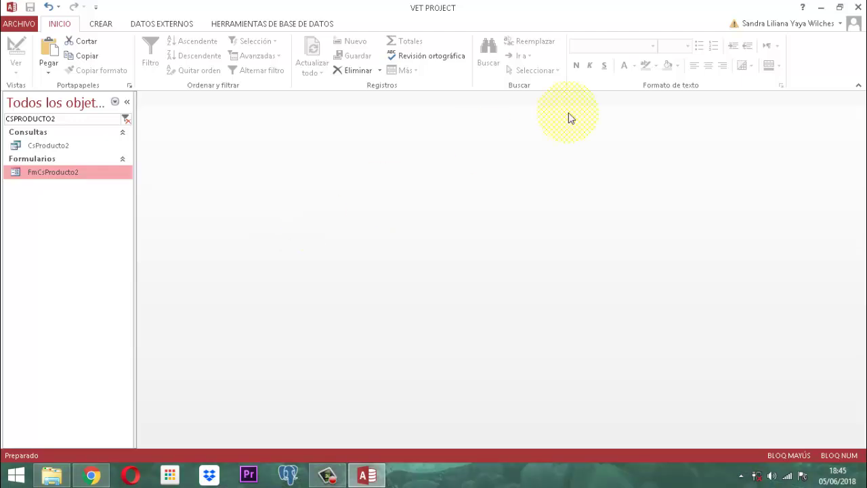
{"action": "left_click", "coordinate": [859, 8]}
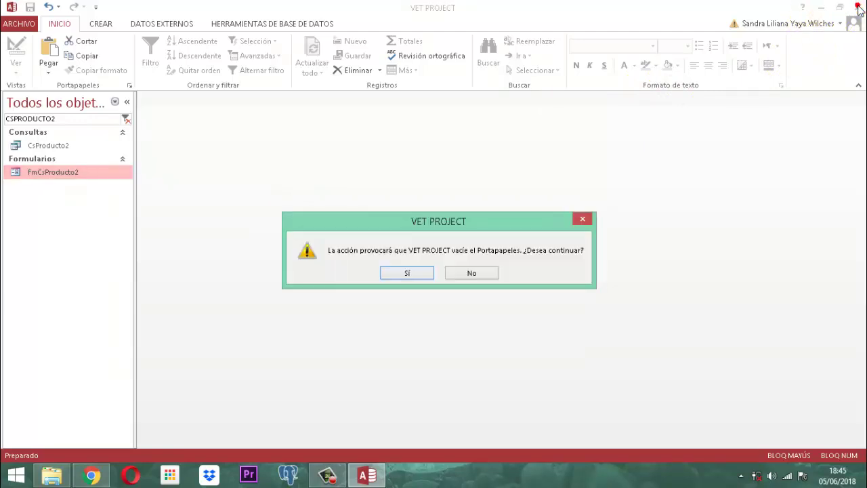
{"action": "left_click", "coordinate": [406, 273]}
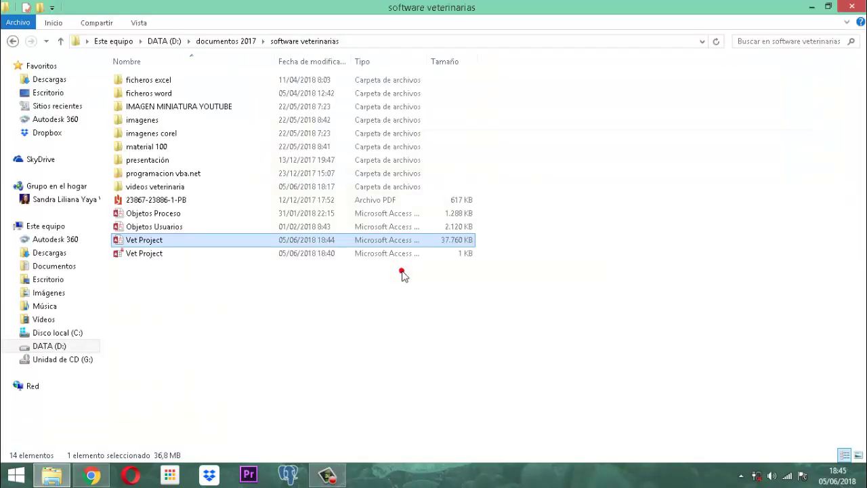